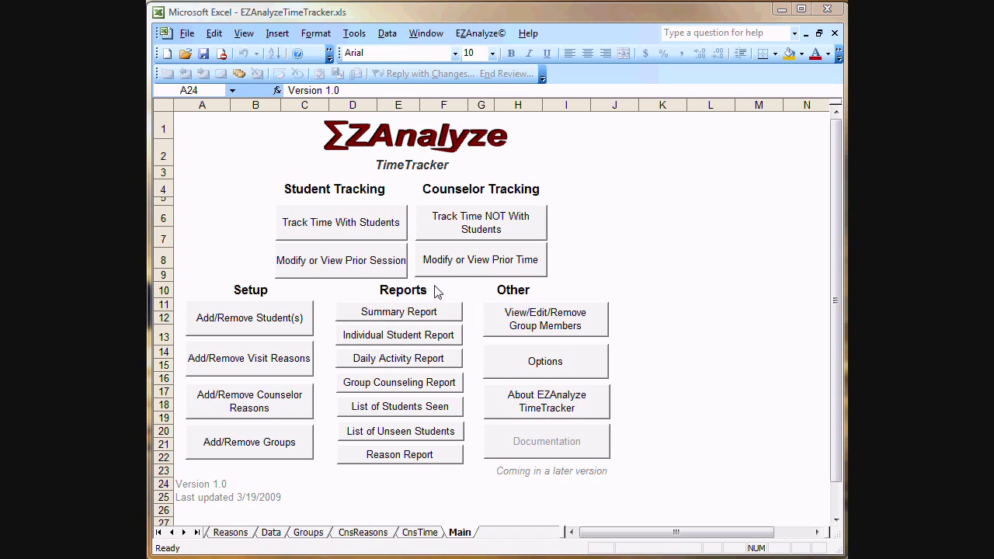
- Open the form for tracking time with students, look up the student's last name and select the first match
left_click(353, 223)
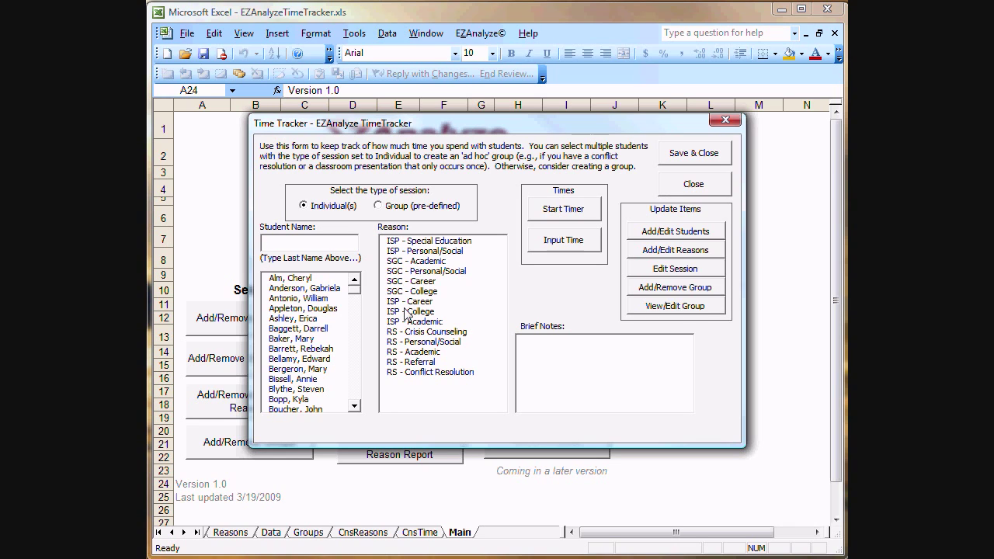
left_click(322, 242)
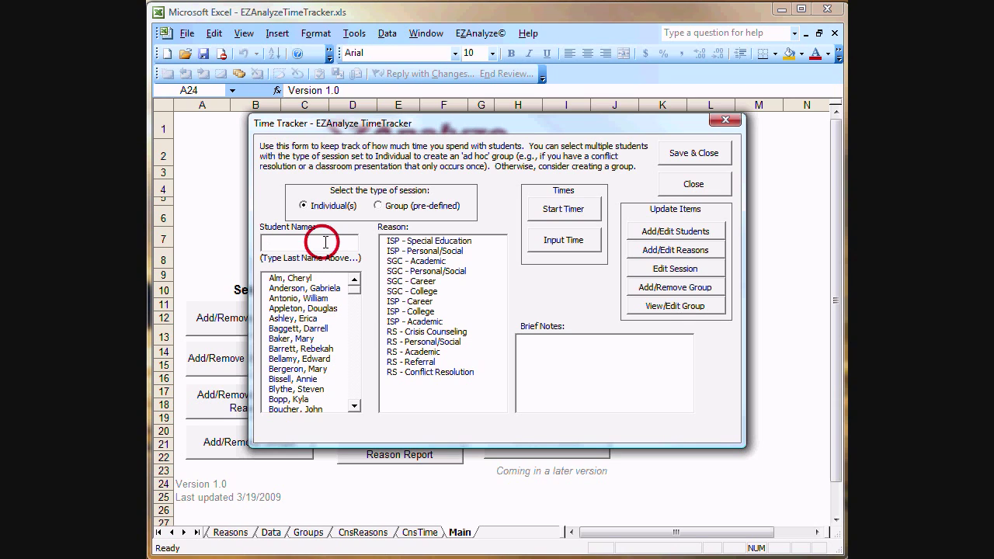
type("Jo")
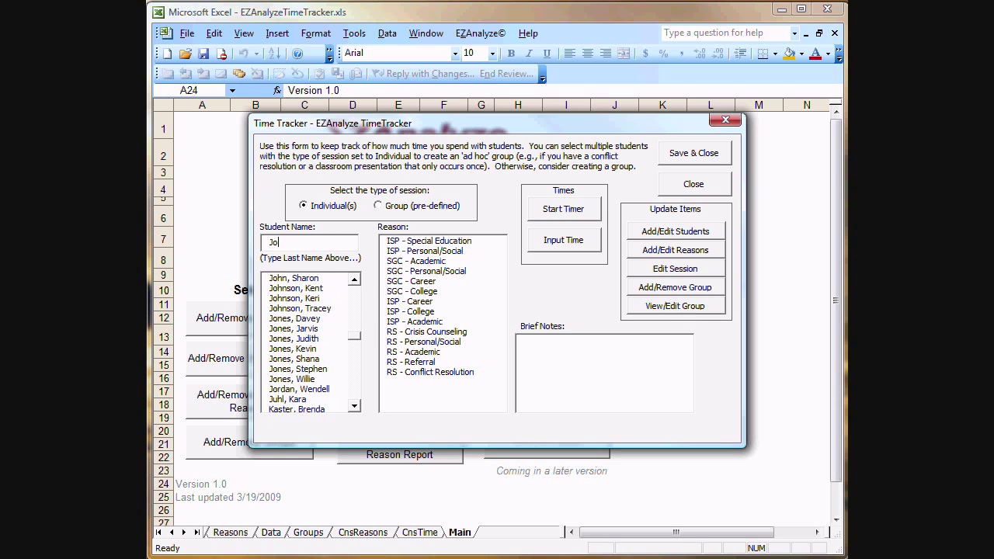
type("nes")
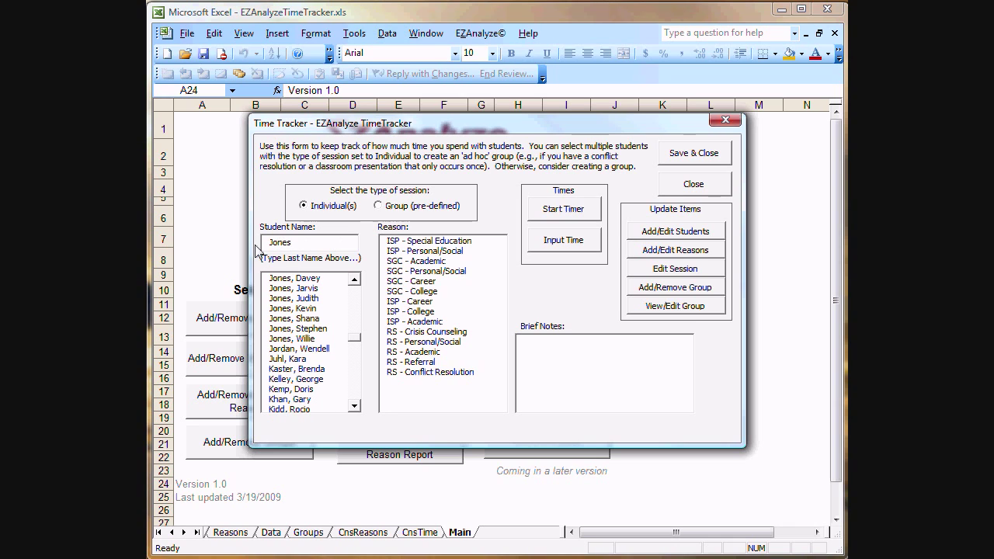
left_click(323, 241)
left_click(306, 278)
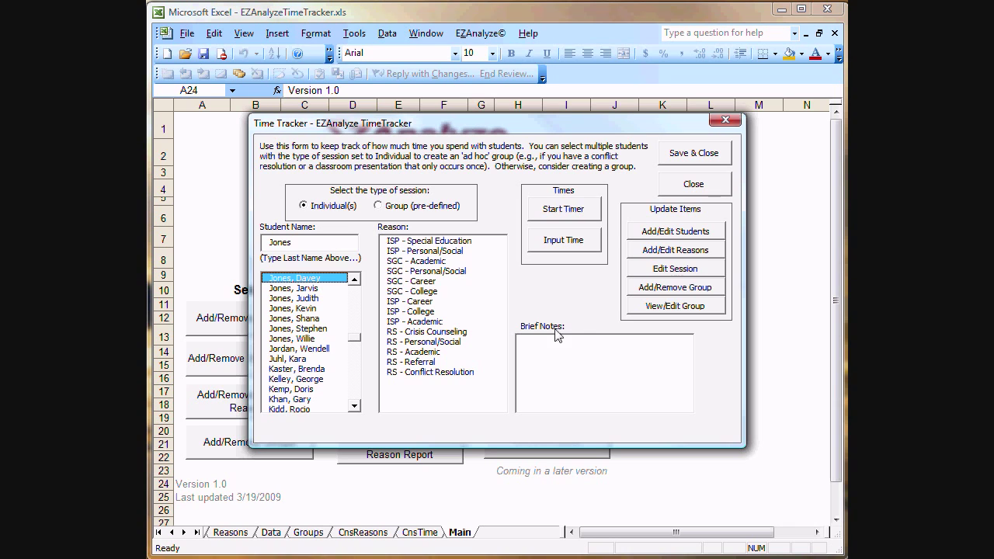
- Start the session timer for the selected student and enter a brief note that the student wanted some candy
left_click(563, 209)
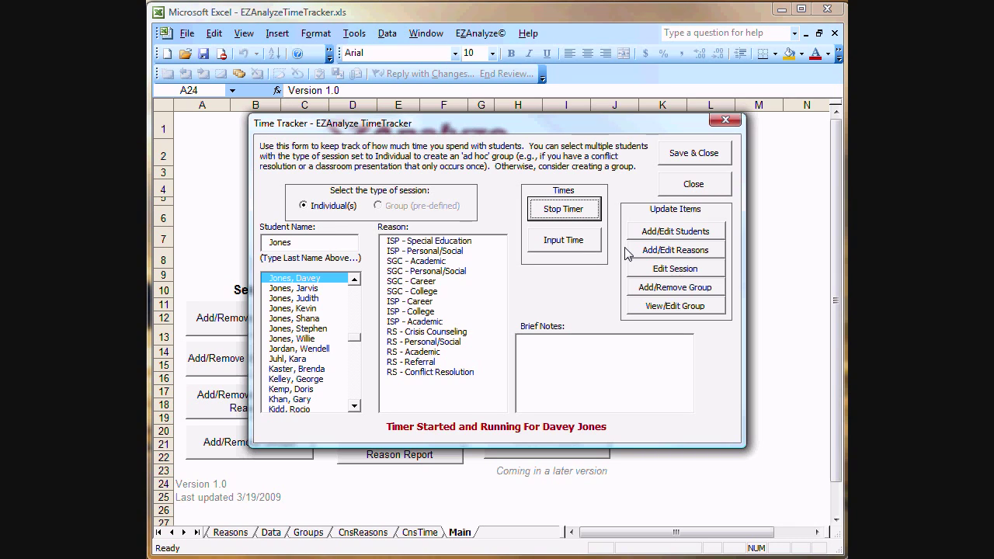
left_click(608, 352)
type("Dave")
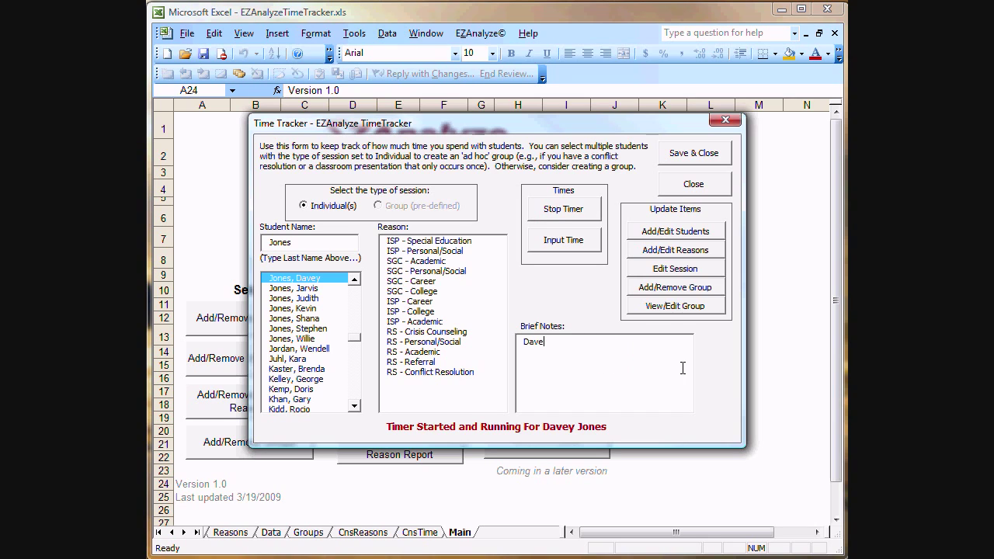
type("y wanted some candy")
- Set the session reason to RS - Personal/Social and stop the timer to record the session
left_click(554, 213)
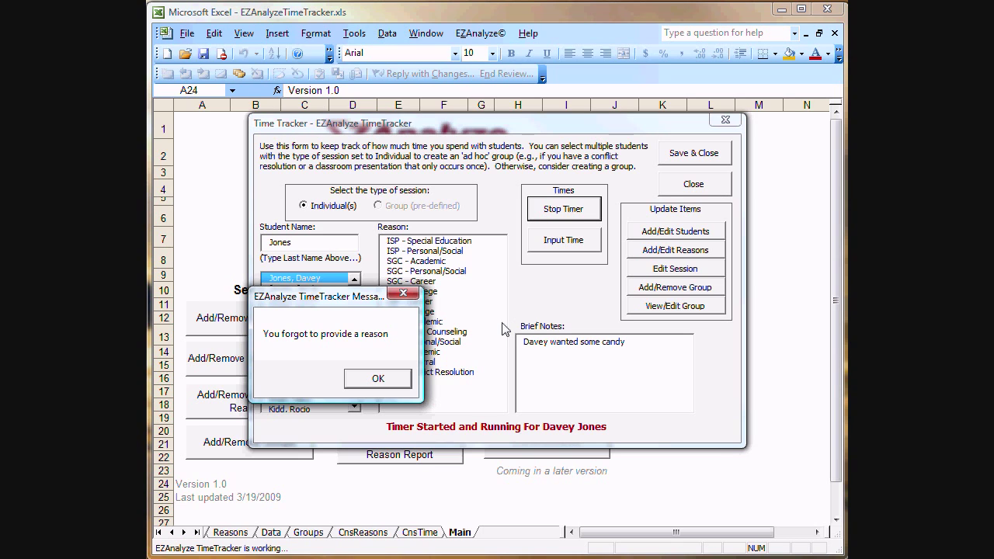
left_click(377, 378)
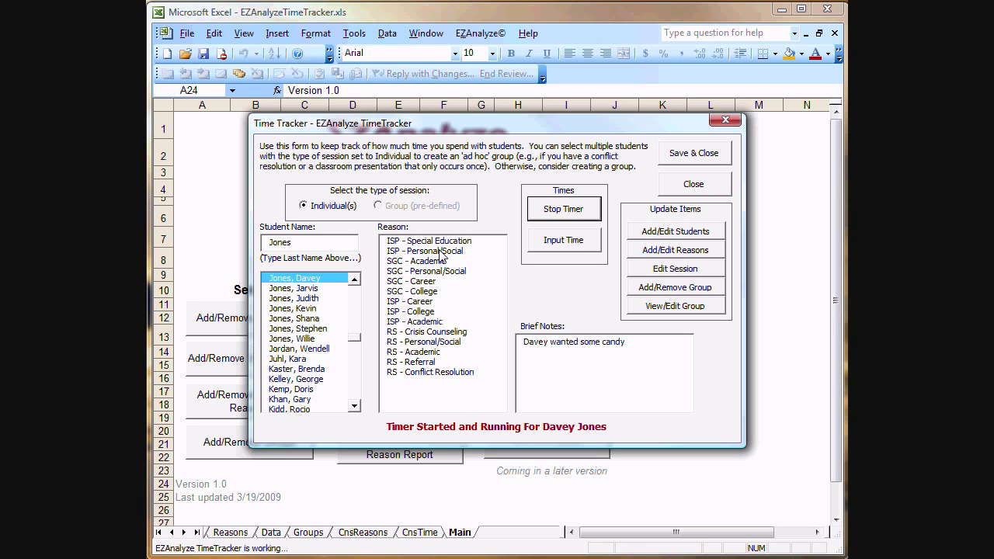
left_click(423, 341)
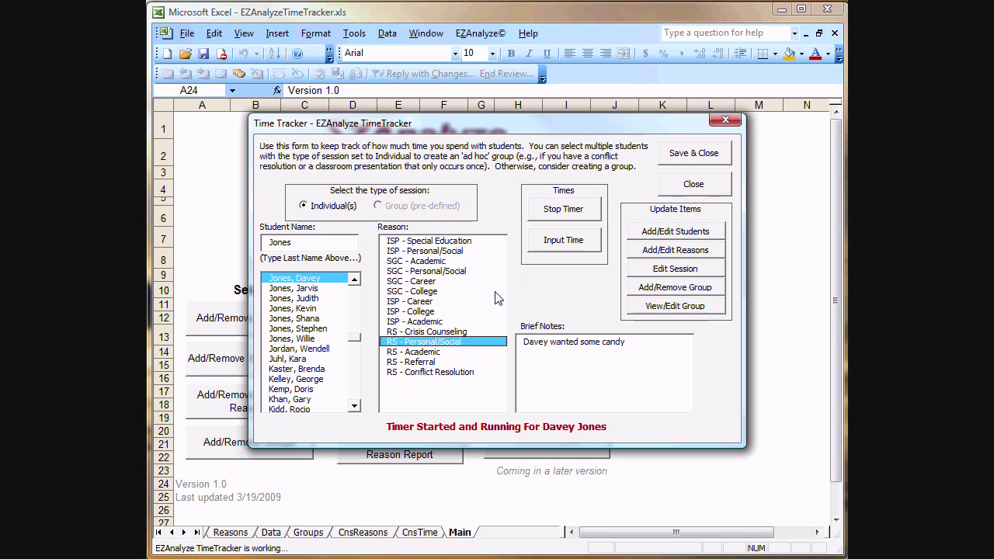
left_click(575, 215)
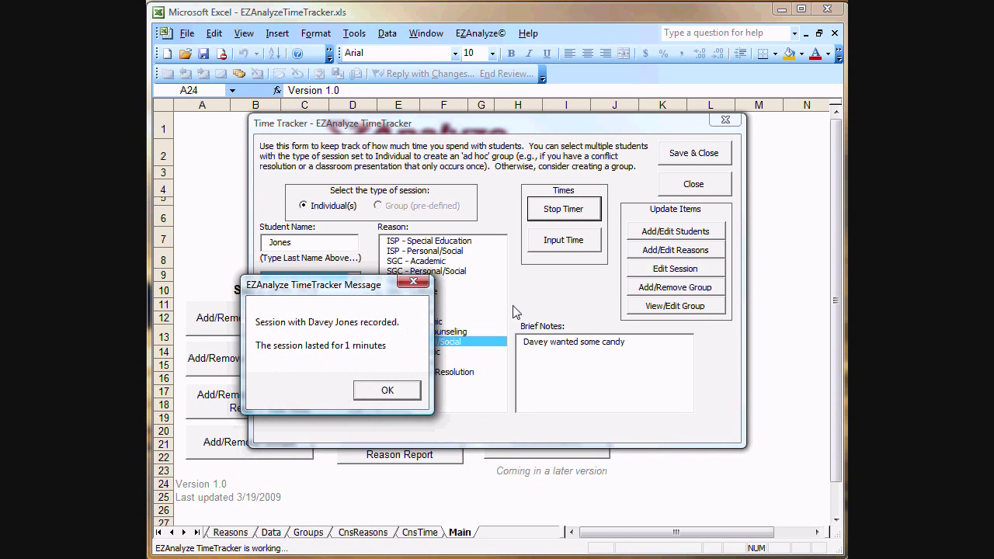
left_click(380, 392)
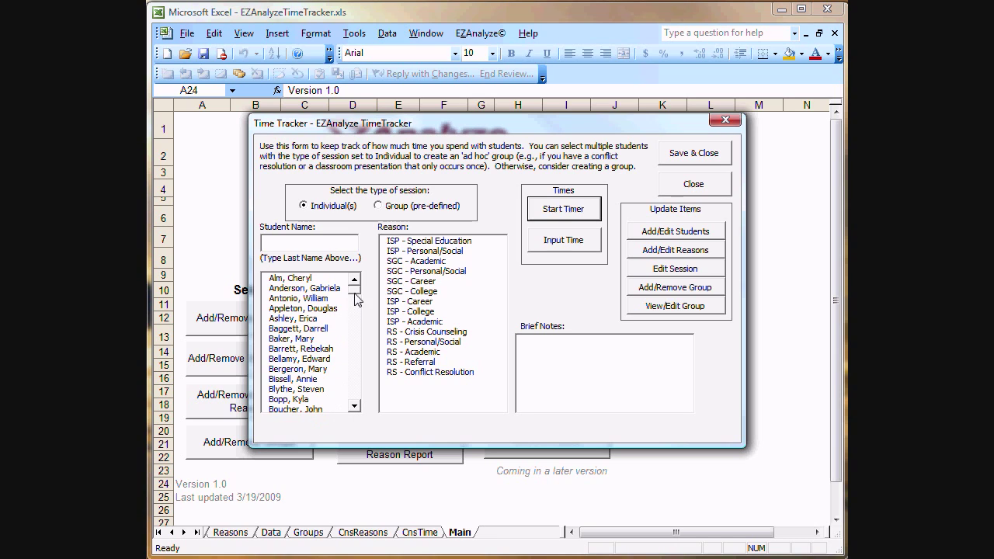
- Look up the same student by last name and select them for another individual session
left_click(307, 243)
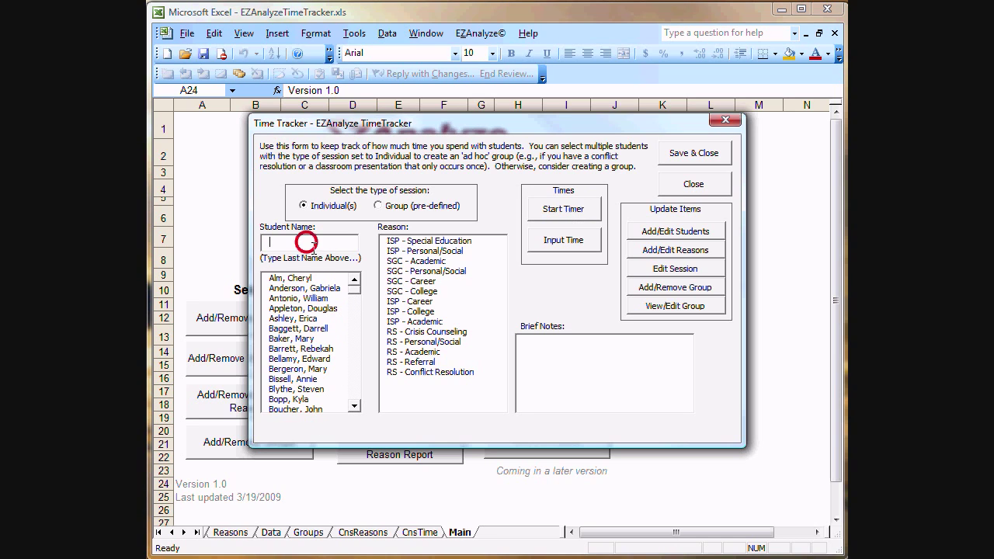
type("jones")
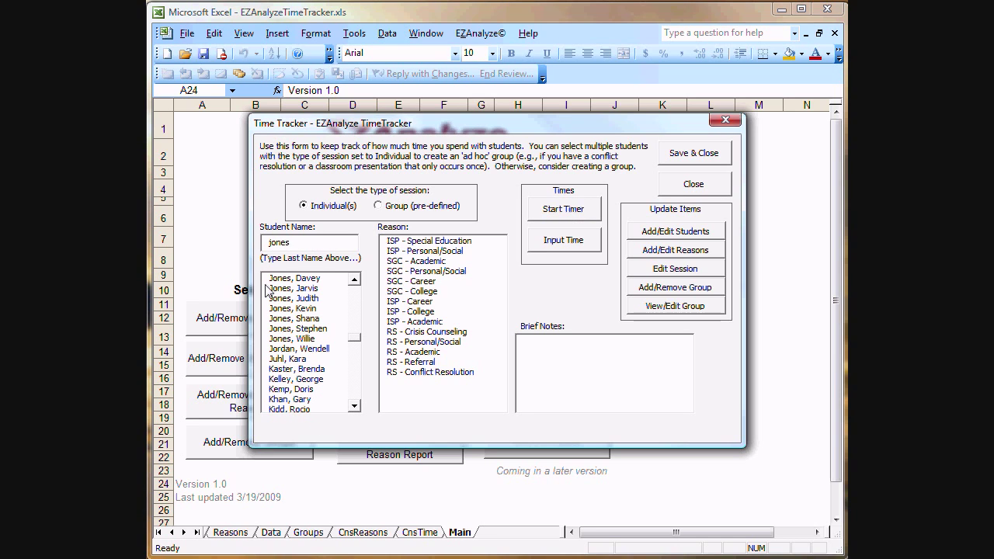
left_click(287, 277)
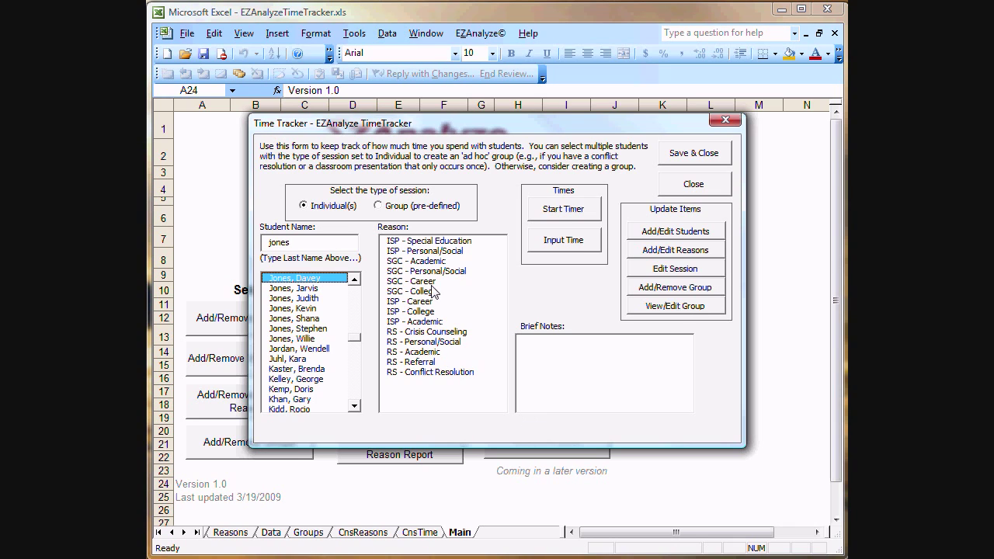
- Set the reason to ISP - College and enter the brief note "Lunch meeting, discussed college plans"
left_click(431, 312)
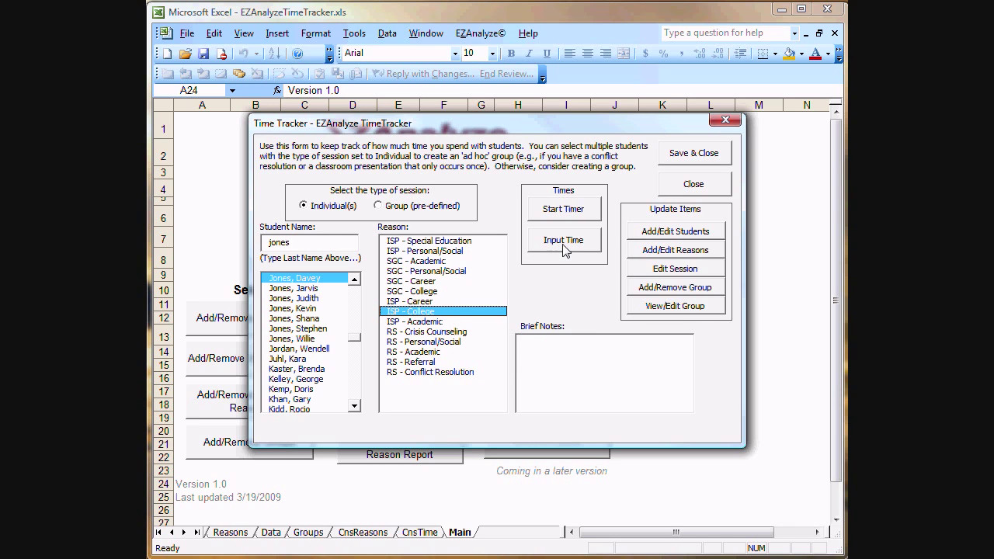
left_click(562, 341)
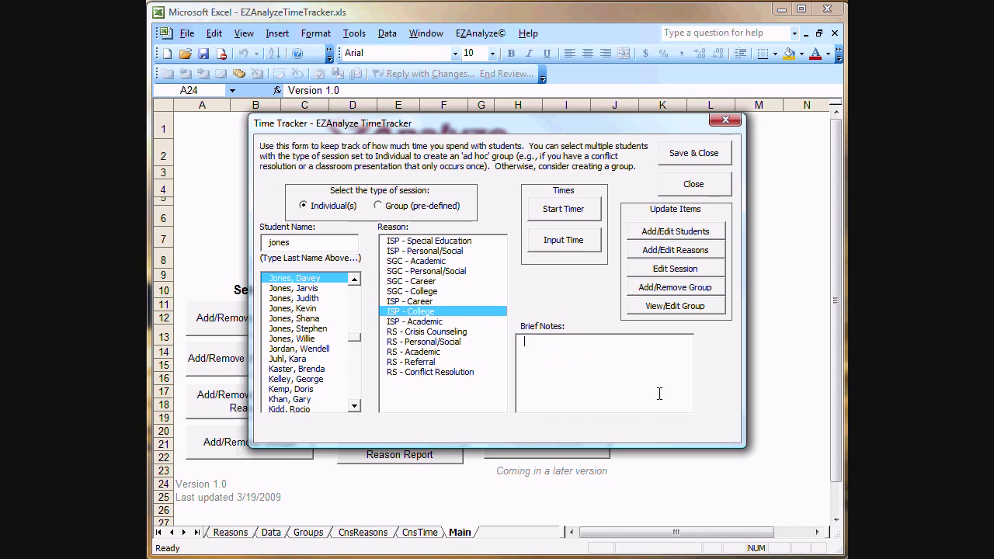
type("Lunch meeting, discussed college")
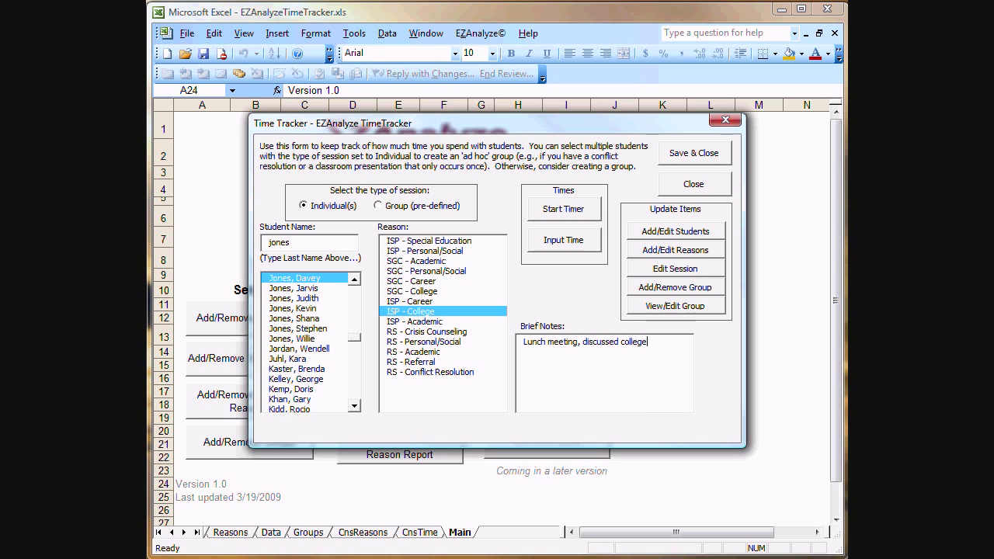
type(" plans")
- Open manual time entry for the student's session and set the start time to 11:56 AM
left_click(563, 243)
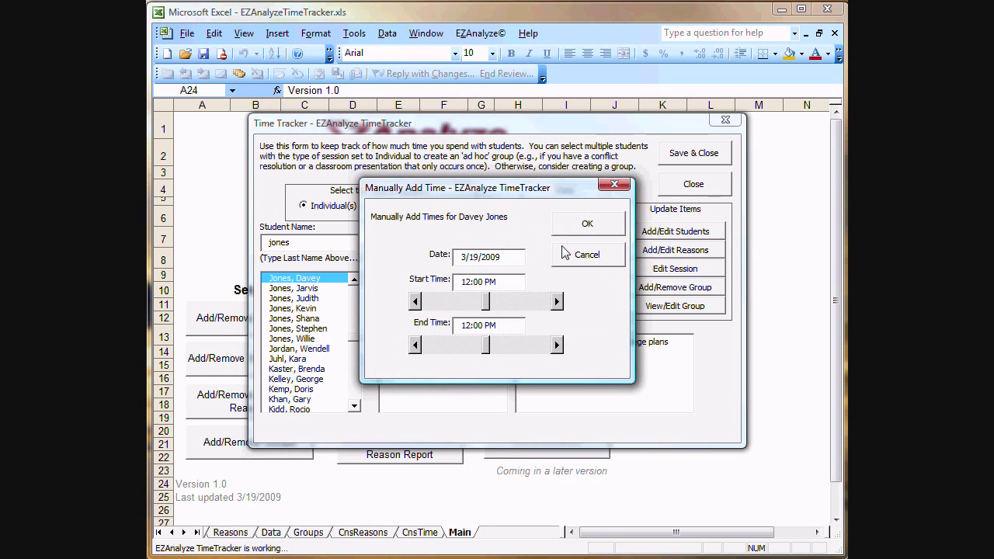
left_click(415, 302)
left_click(415, 302)
left_click(416, 302)
left_click(415, 301)
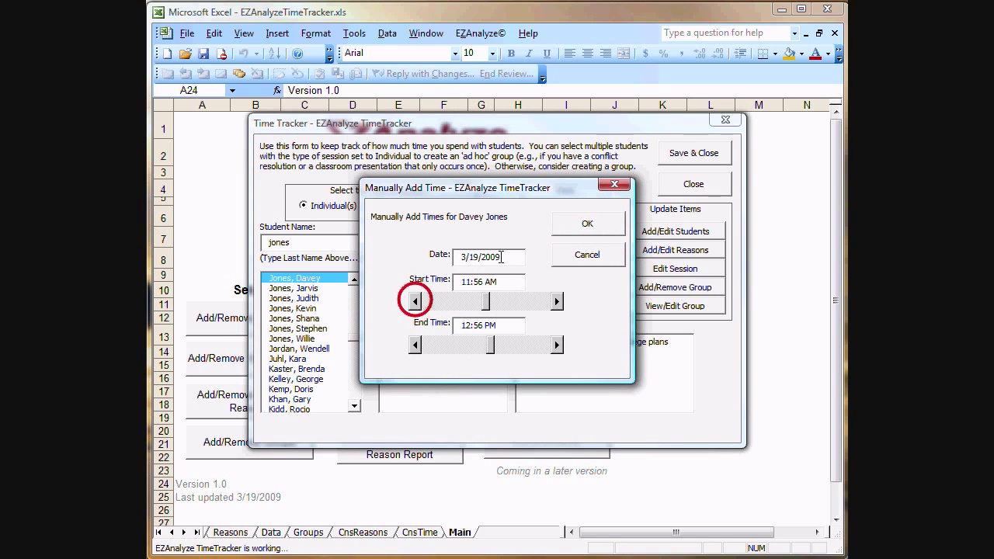
left_click(476, 256)
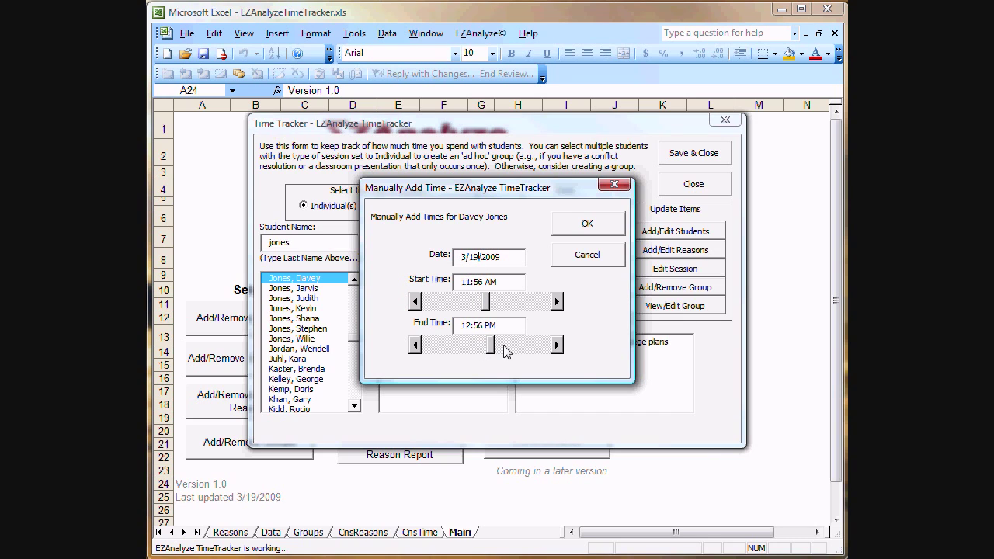
- Adjust the end time to give the session a 16-minute duration and record the manually timed session
left_click(416, 345)
left_click(416, 344)
left_click(415, 345)
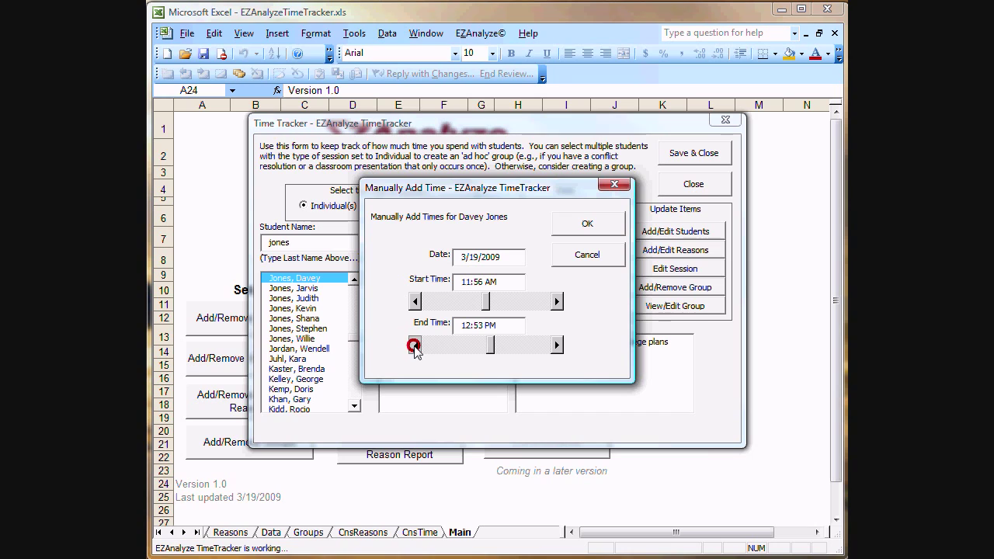
left_click(415, 345)
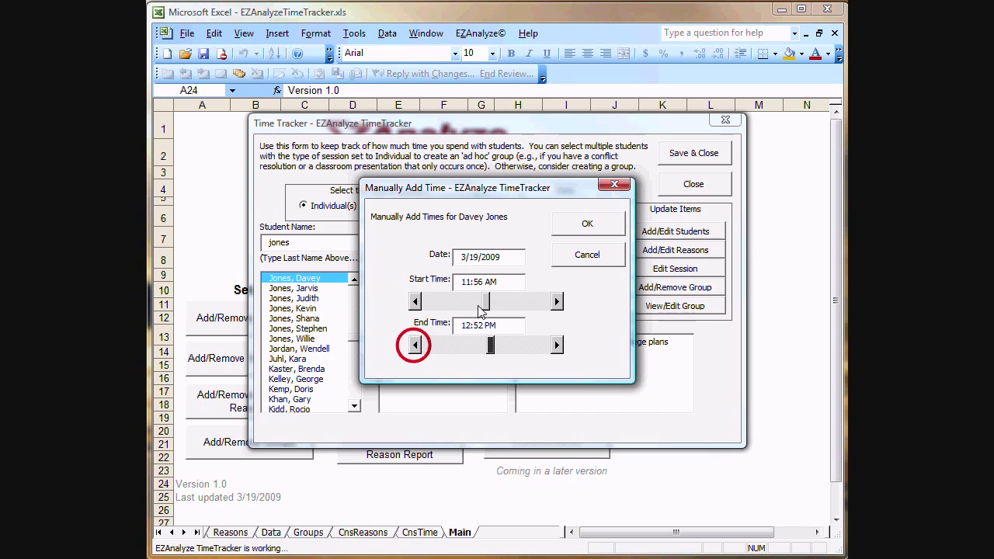
left_click(439, 347)
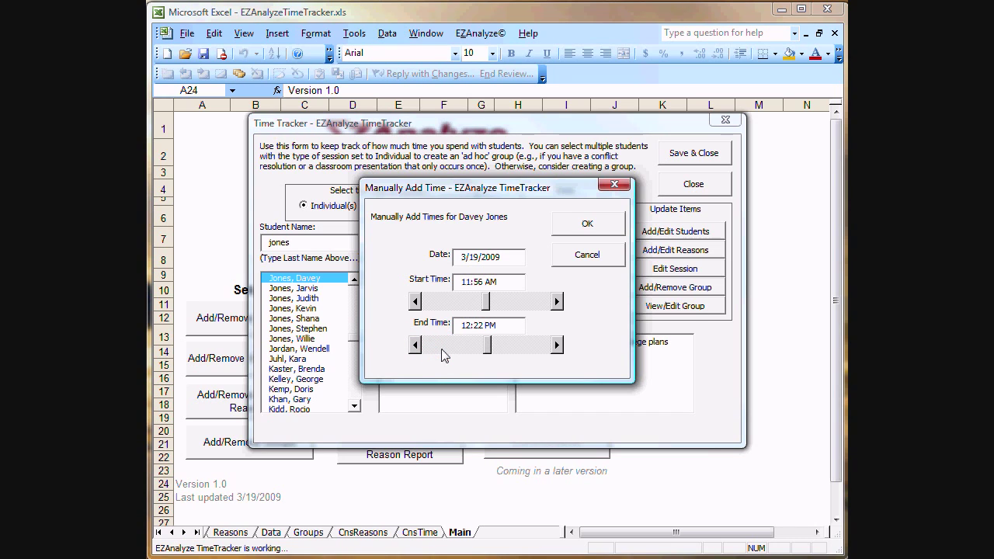
left_click(441, 347)
left_click(557, 345)
left_click(596, 227)
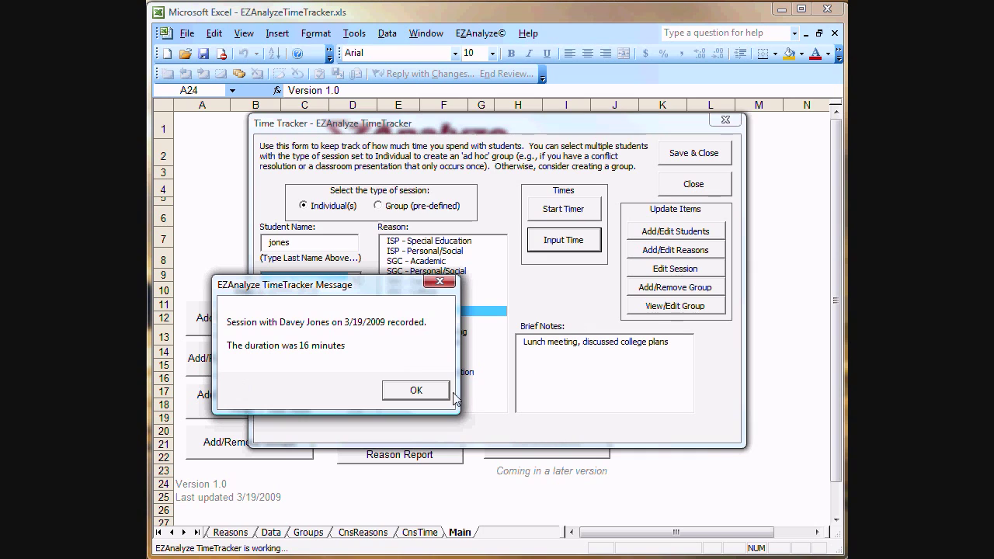
left_click(426, 390)
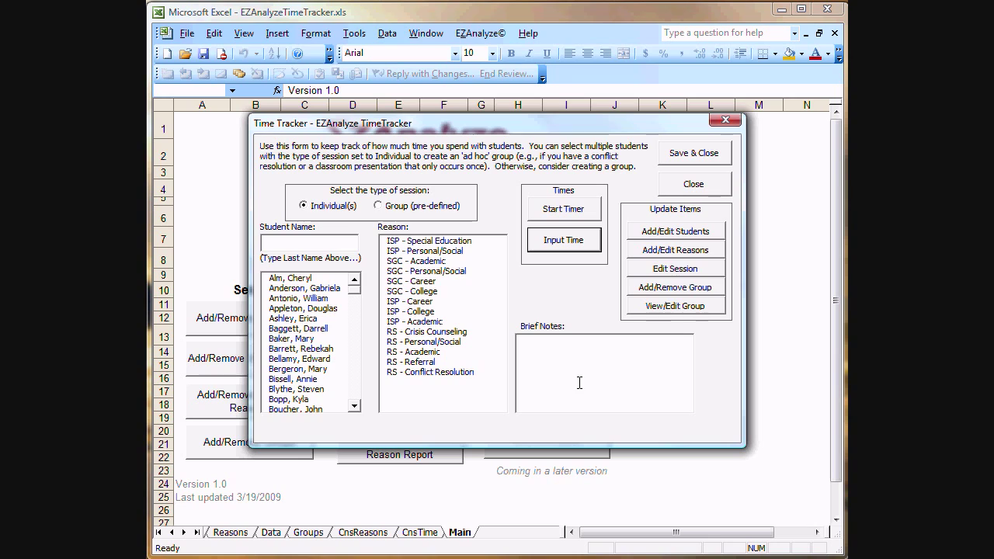
- Fill in a pre-defined group session for Lunch with reason ISP - Personal/Social and the note "Met today regarding social skills"
left_click(397, 208)
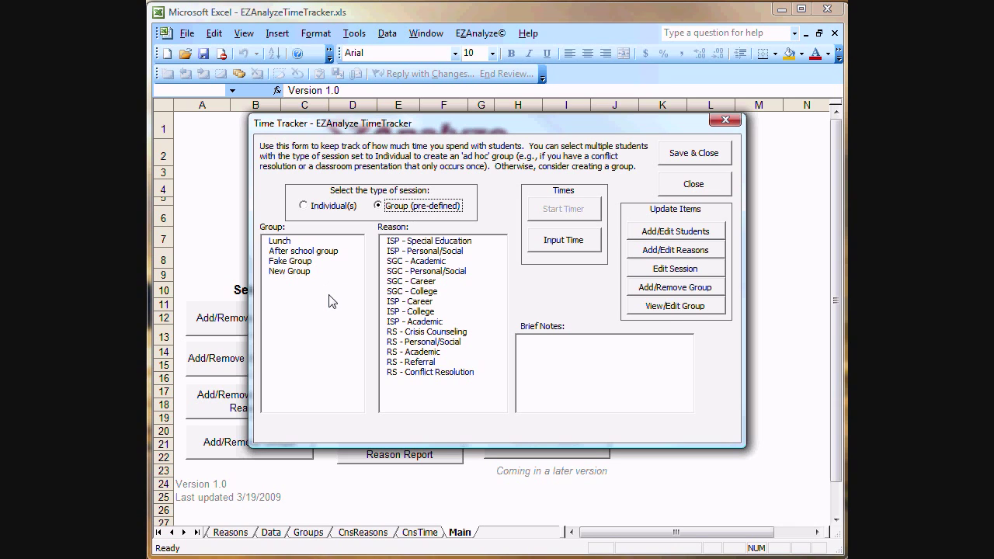
left_click(285, 242)
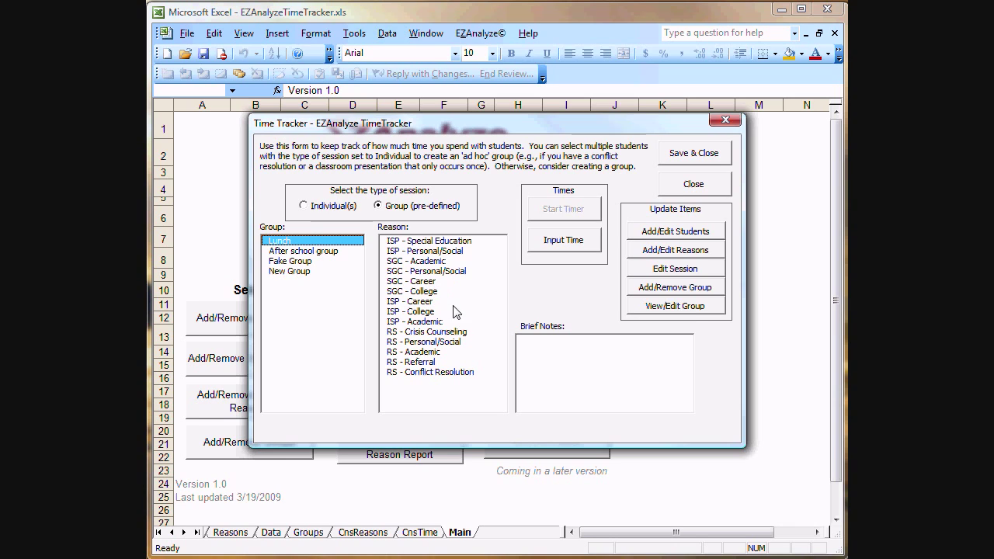
left_click(428, 251)
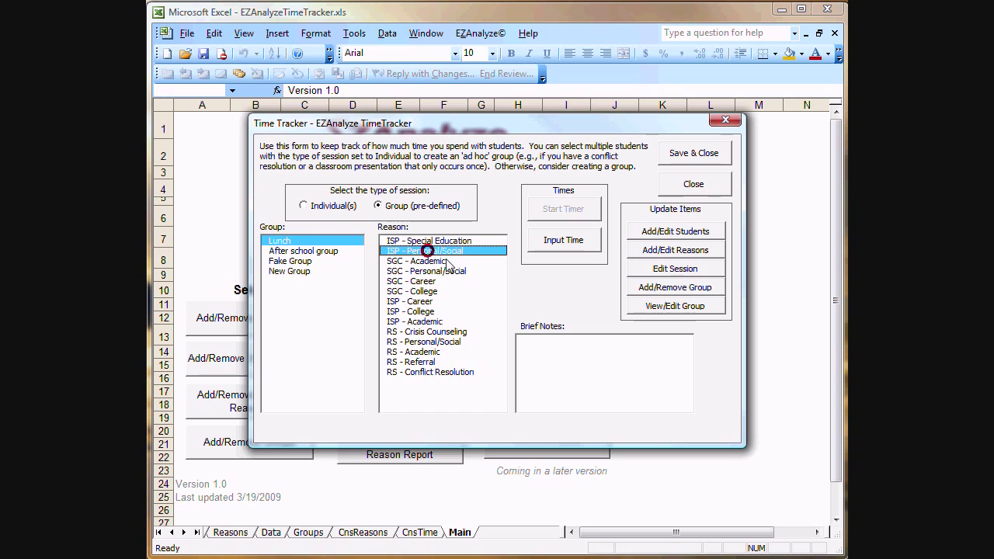
left_click(581, 358)
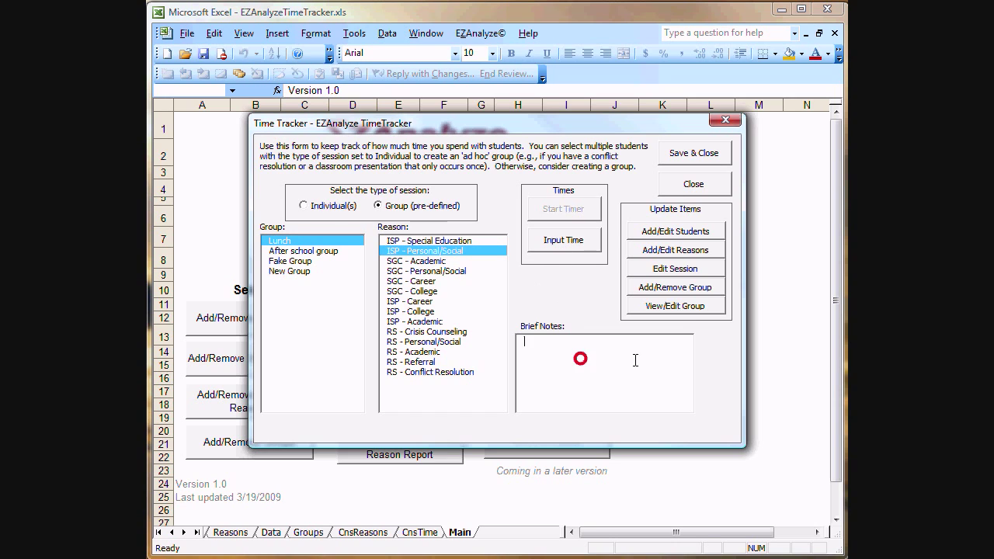
type("Met")
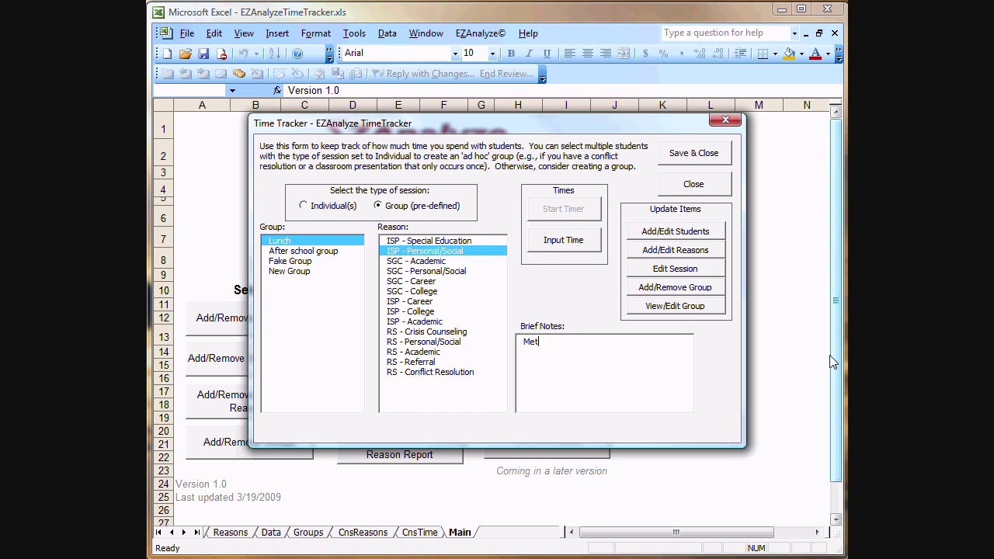
type(" today regarding social skills")
- Open manual time entry for the Lunch group and set the session from 12:15 PM to 12:45 PM
left_click(568, 234)
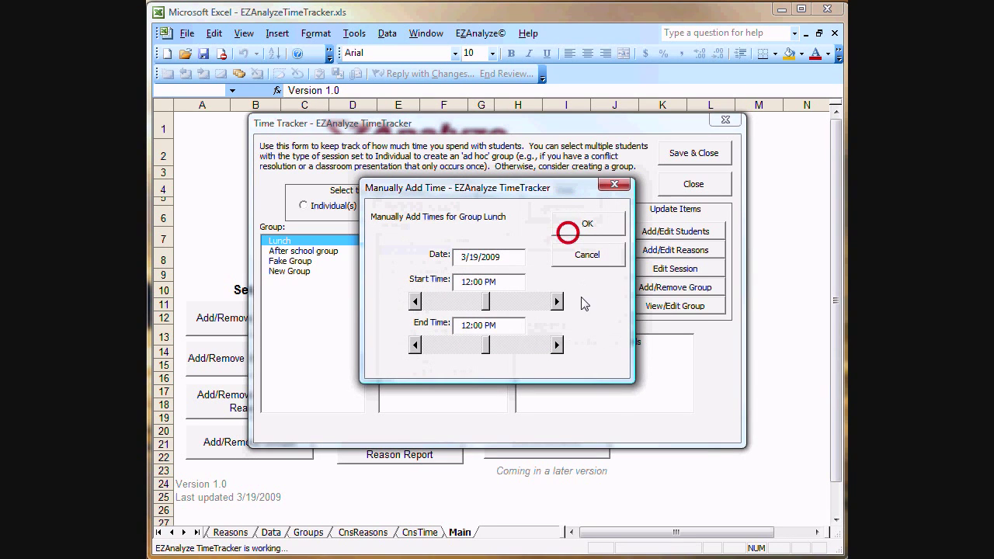
left_click(538, 342)
left_click(538, 345)
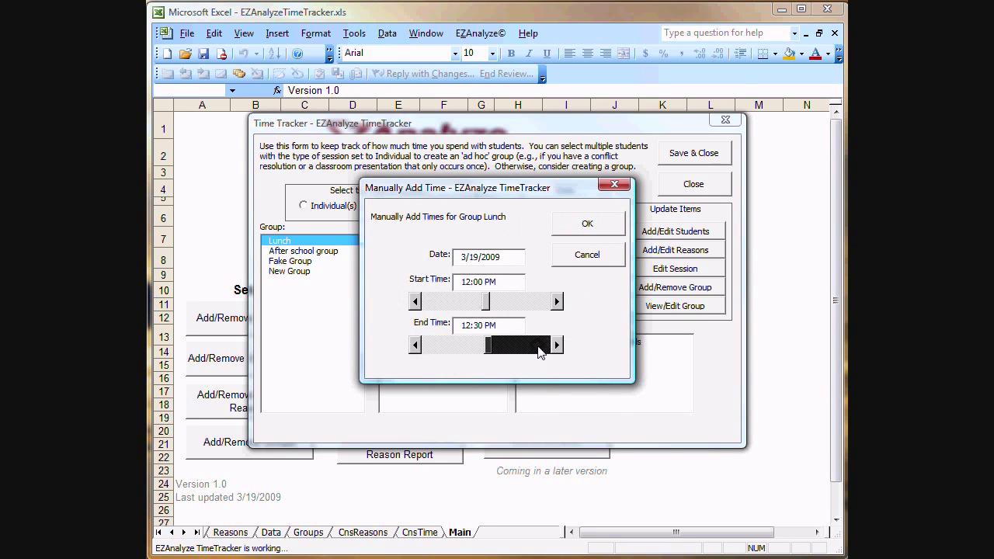
left_click(538, 345)
left_click(538, 345)
left_click(538, 344)
left_click(538, 345)
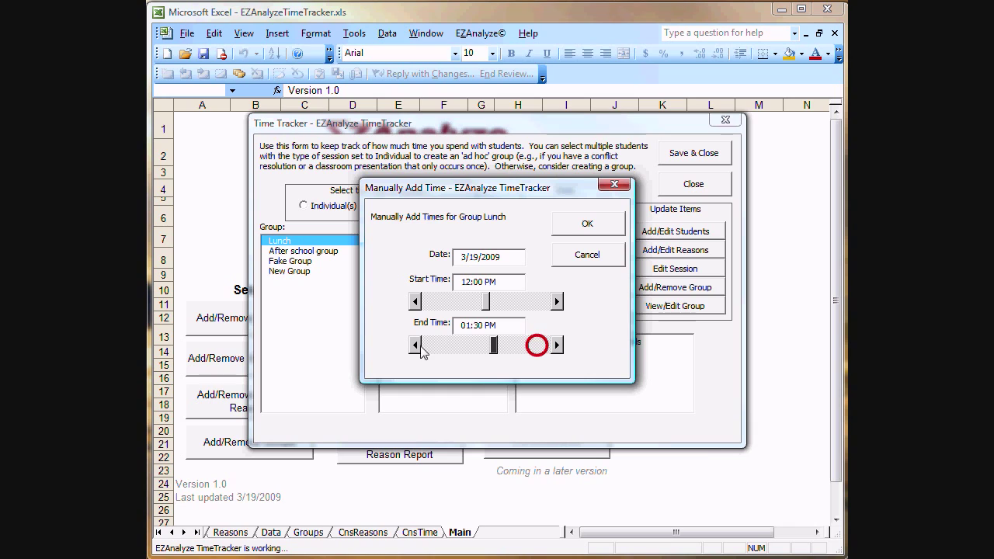
left_click(444, 344)
left_click(535, 302)
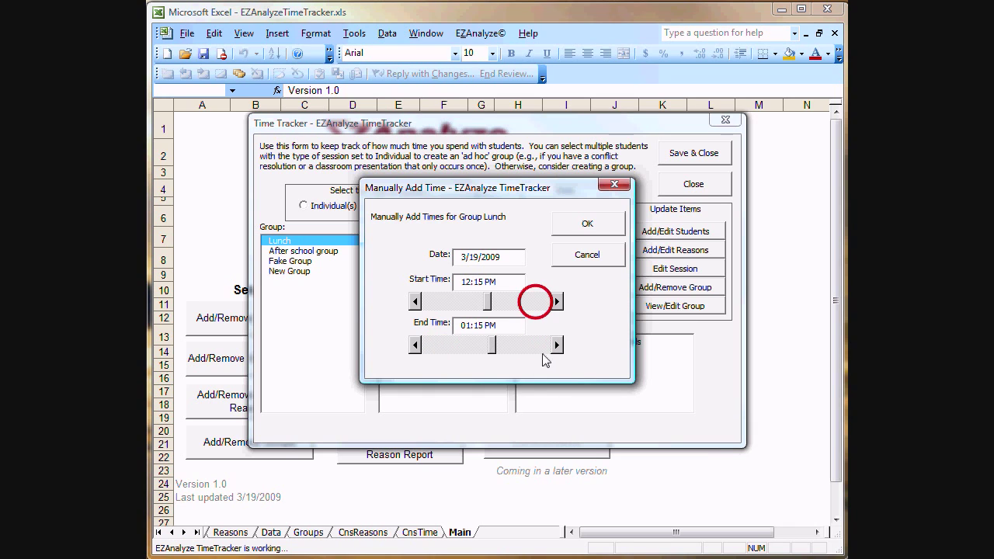
left_click(443, 344)
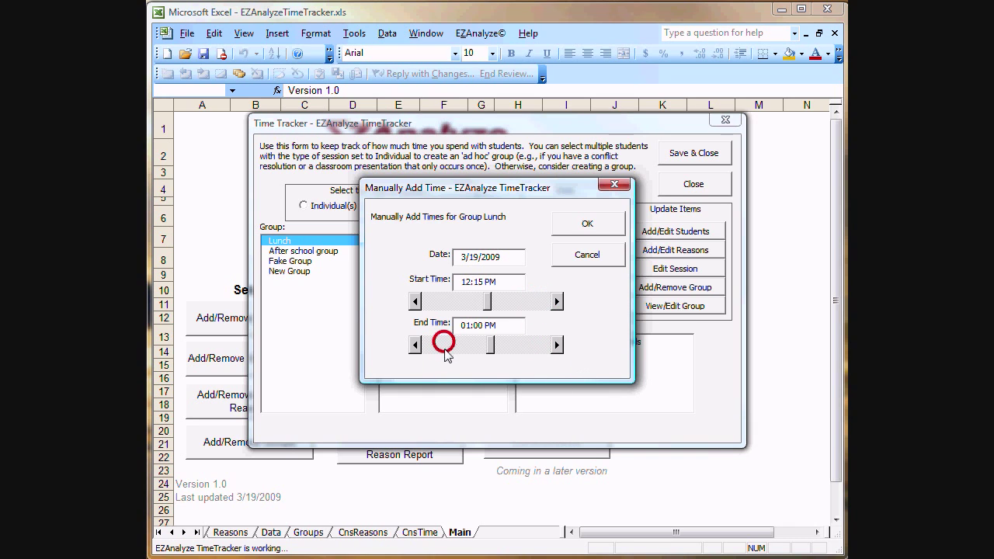
left_click(443, 343)
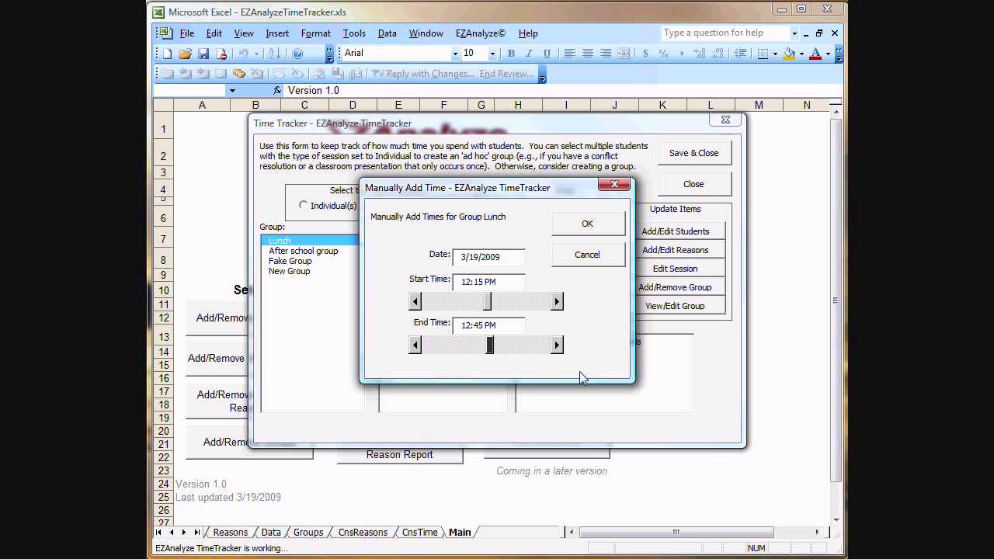
- Accept the times, exclude the fourth listed student from the group's attendance, and record the Lunch session
left_click(588, 226)
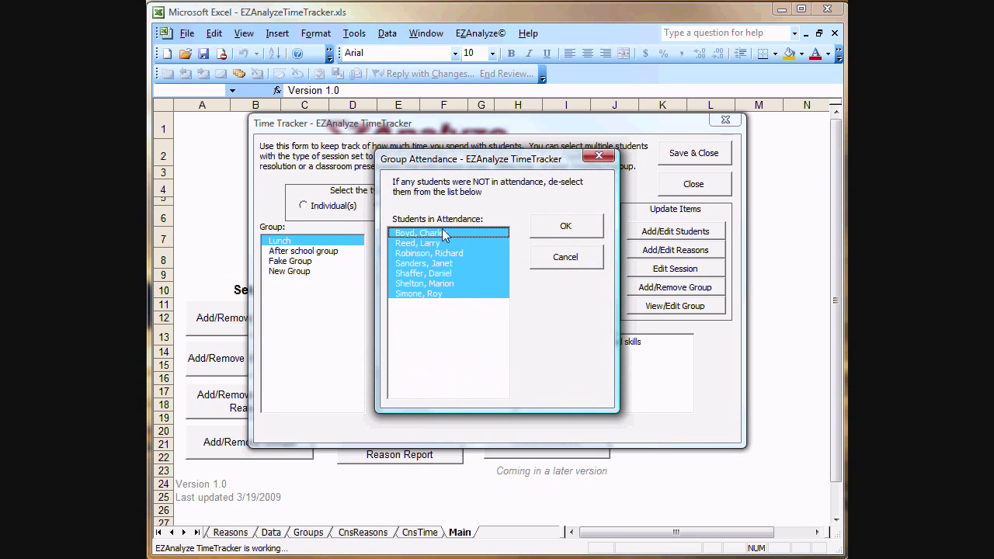
left_click(421, 263)
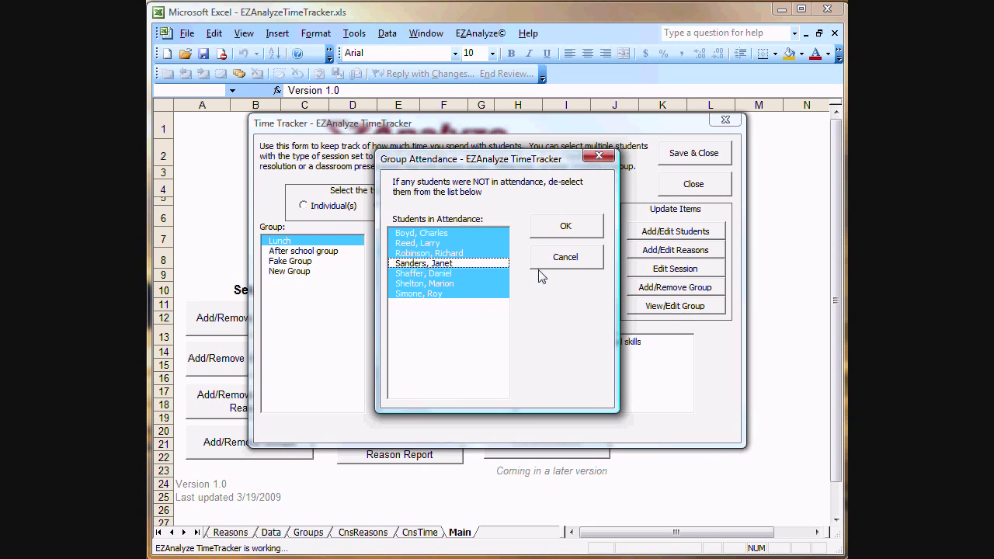
left_click(565, 227)
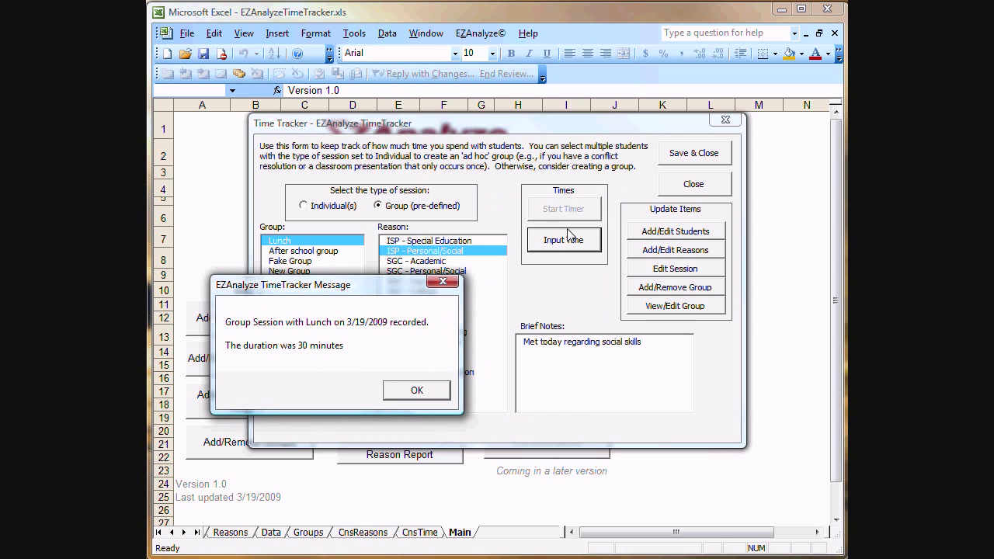
left_click(433, 391)
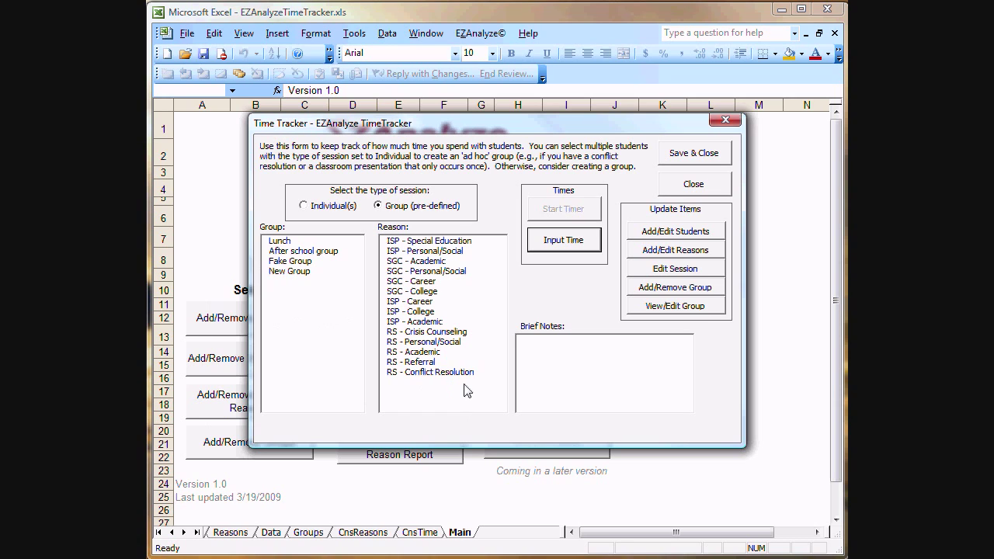
- Switch the session type to Individual(s) and select two students with surnames starting with C for an ad hoc group
left_click(303, 205)
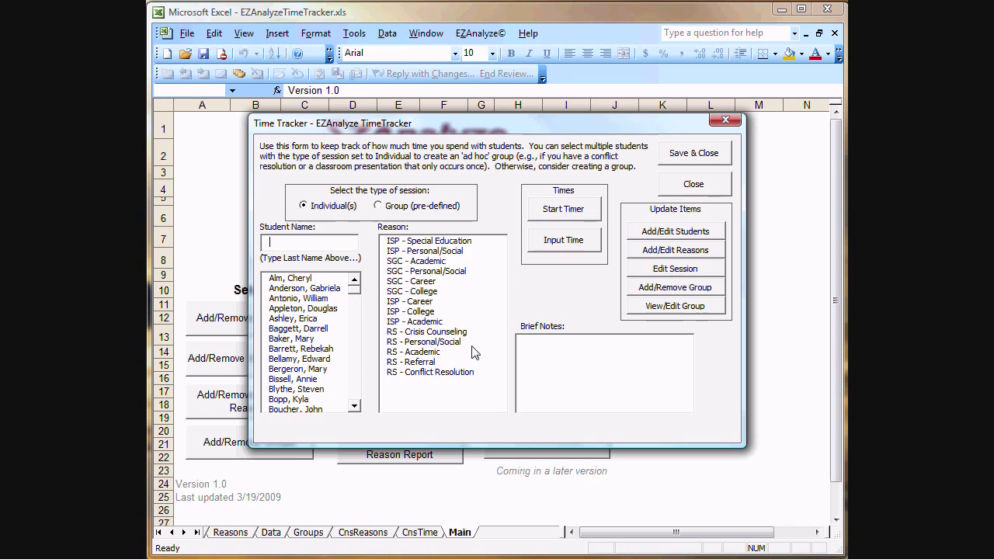
left_click(462, 157)
left_click(354, 380)
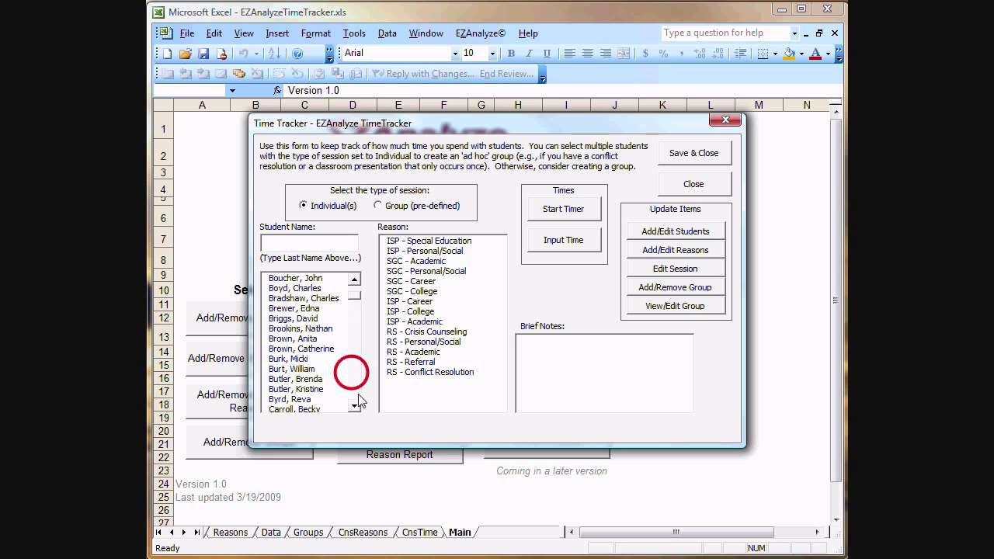
left_click(350, 381)
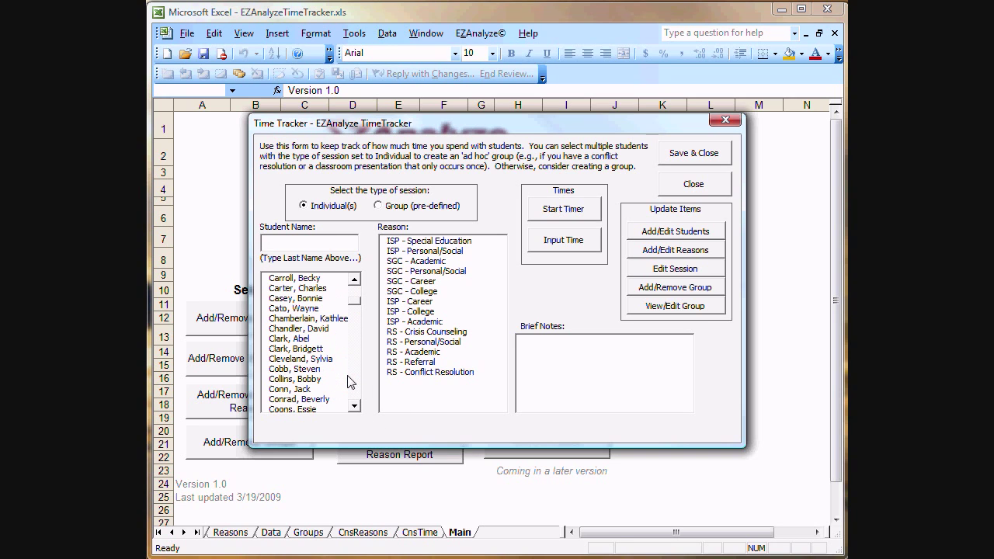
left_click(293, 339)
left_click(289, 389)
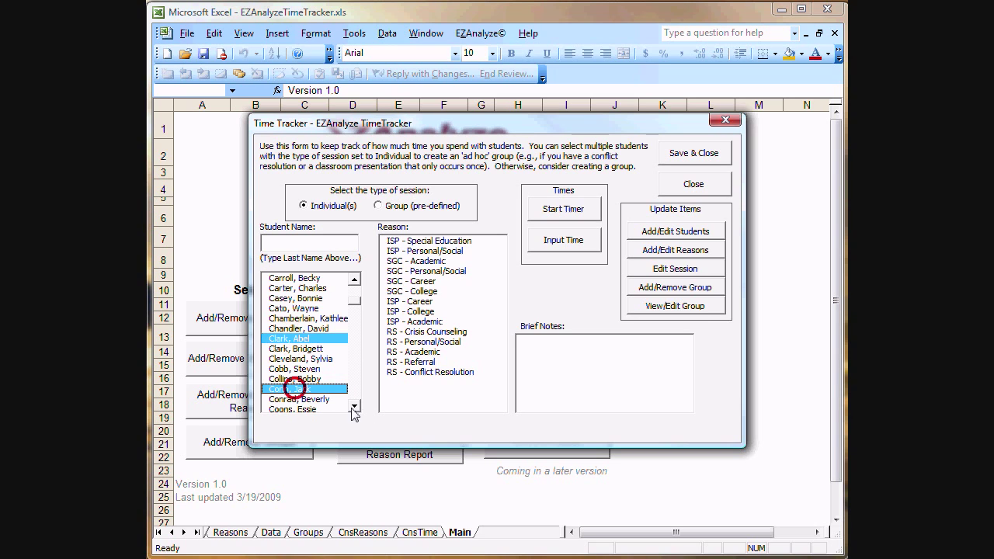
- Add more students from further down the student list to the ad hoc group selection
left_click(353, 405)
left_click(353, 405)
left_click(353, 405)
left_click(353, 406)
left_click(353, 405)
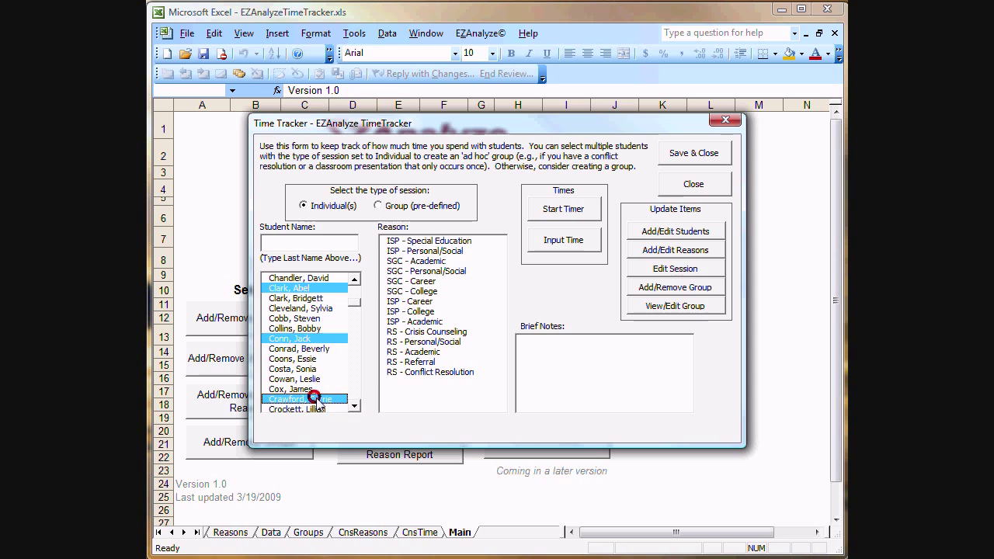
left_click(353, 382)
left_click(304, 368)
- Extend the ad hoc selection with more students down to the L surnames, plus the second student in the list
left_click(354, 392)
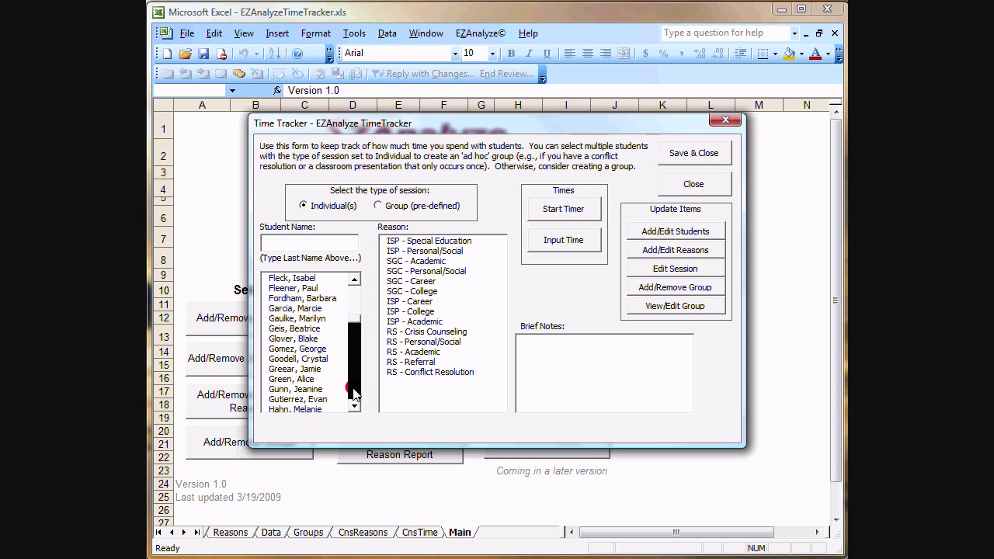
left_click(297, 389)
left_click(354, 394)
left_click(288, 388)
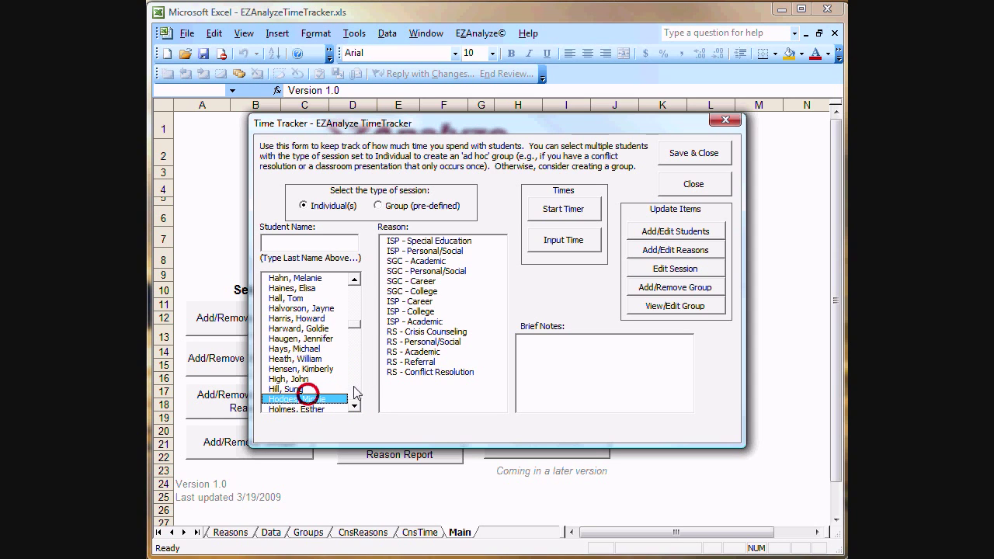
left_click(353, 392)
left_click(302, 388)
left_click(353, 385)
left_click(314, 388)
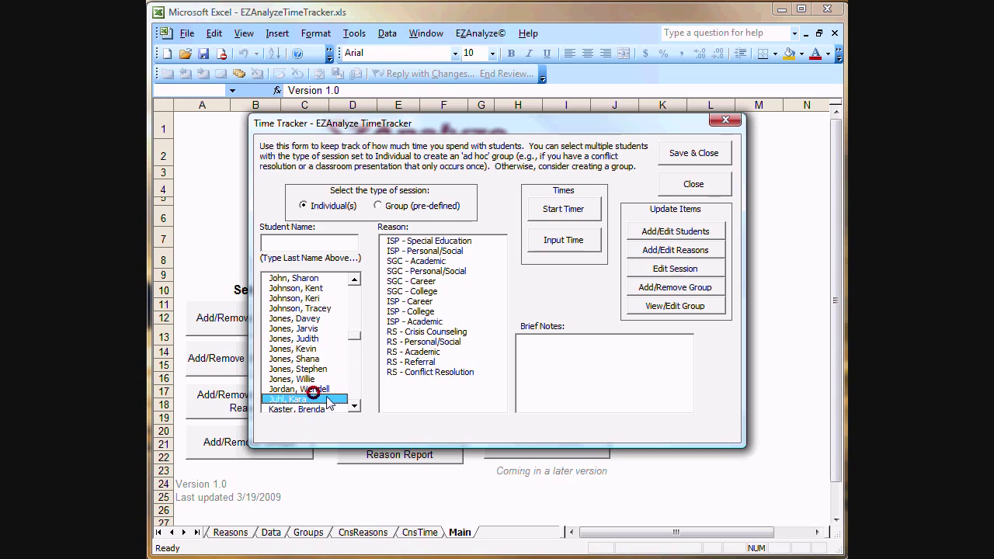
left_click(352, 383)
left_click(303, 398)
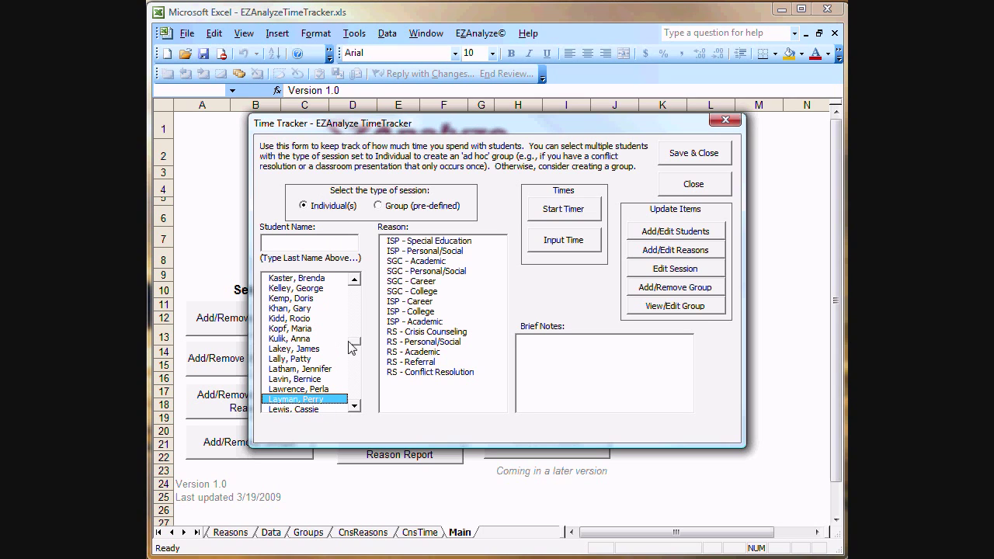
left_click_drag(353, 342, 355, 289)
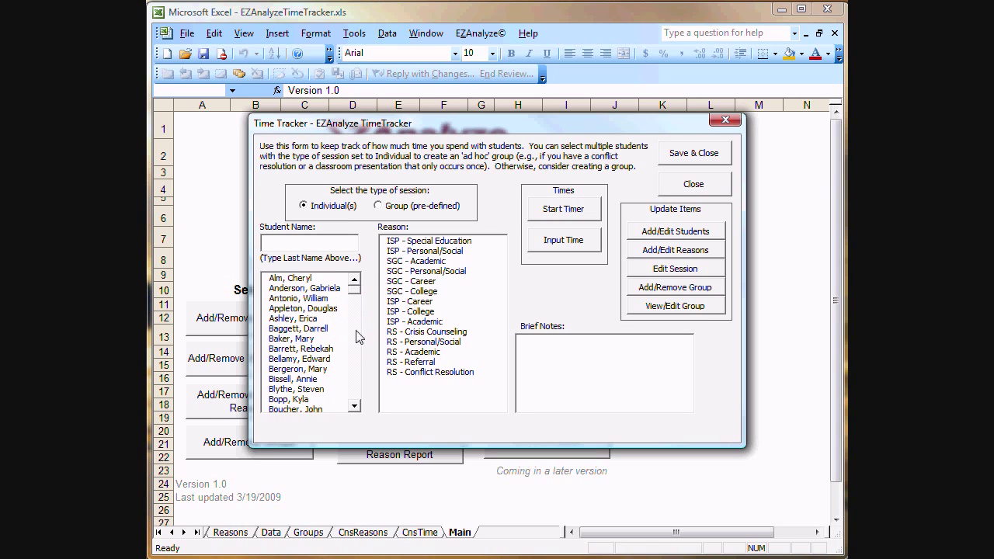
left_click(285, 292)
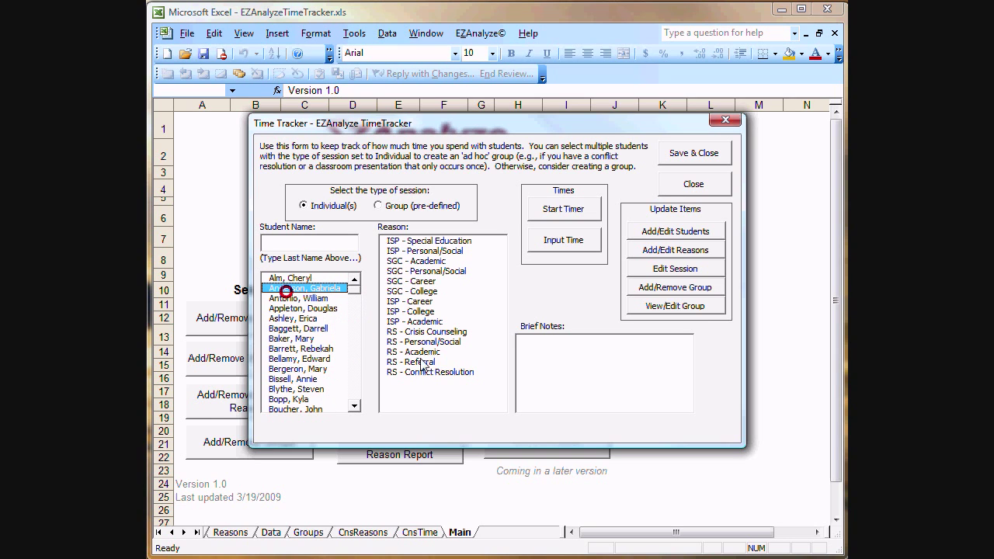
- Try to input the time without a reason, and set the ad hoc session's reason to SGC - Career
left_click(564, 241)
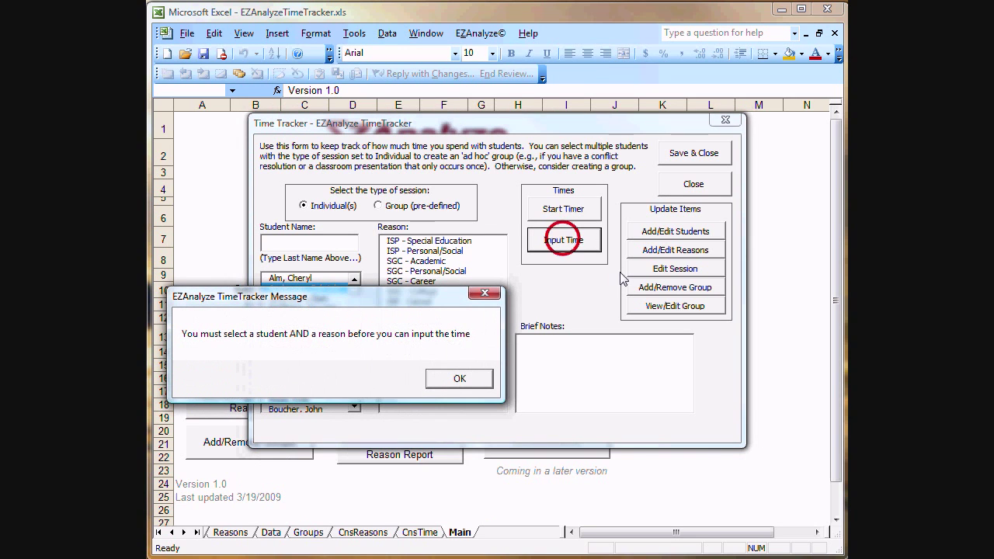
left_click(457, 377)
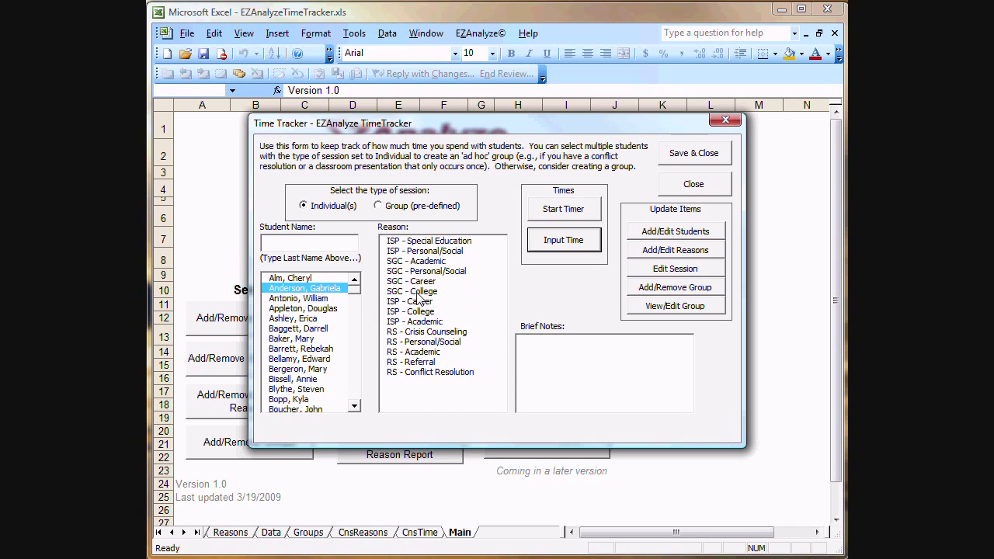
left_click(411, 281)
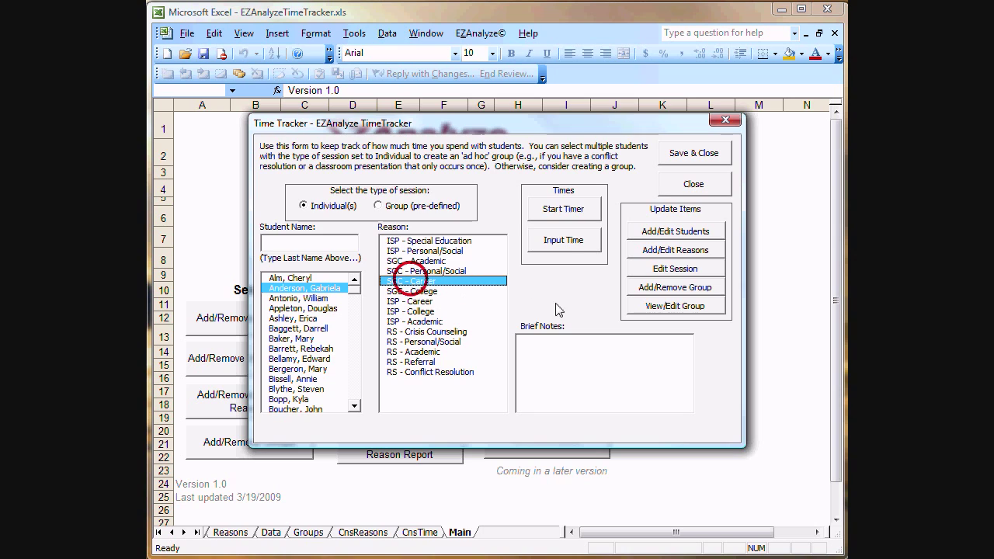
- Start manual time entry for the selected students and name the group session "English Class Presentation"
left_click(564, 242)
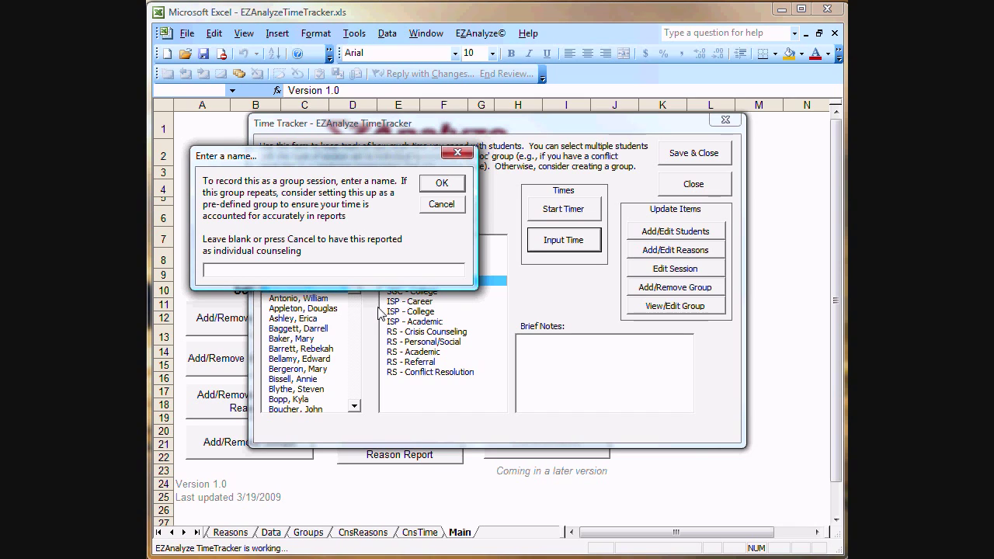
type("Homer")
type("oom Presentation")
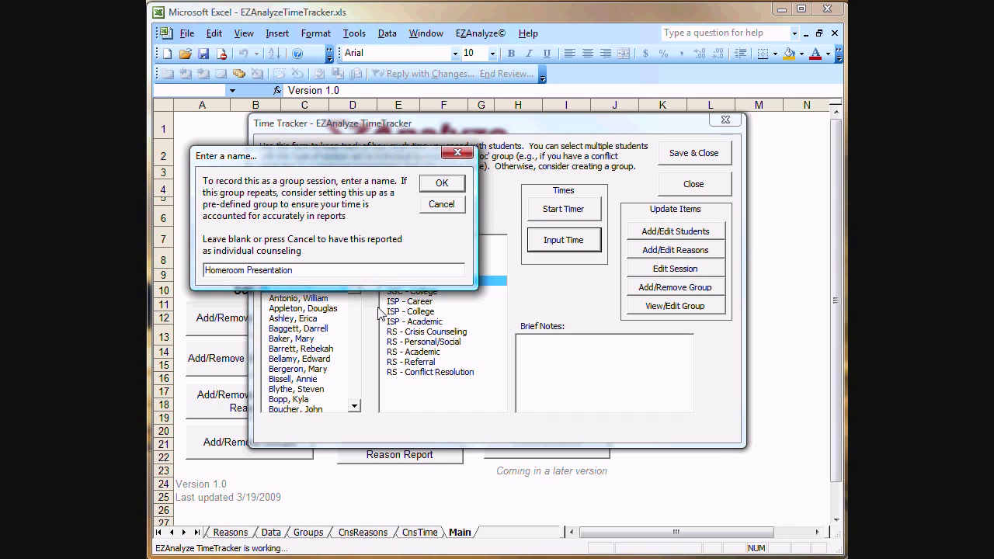
key("shift+Home")
type("English Class")
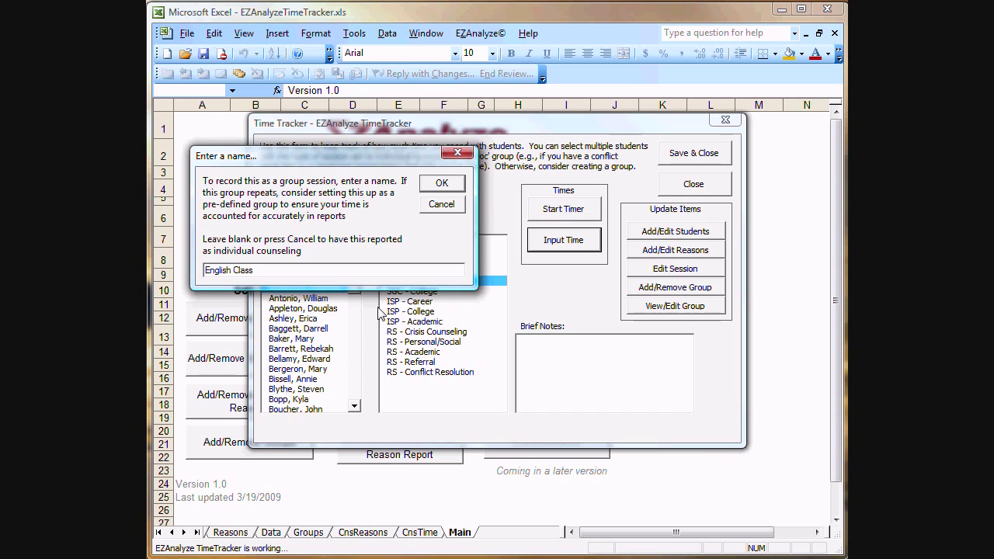
type(" Presentation")
left_click(441, 186)
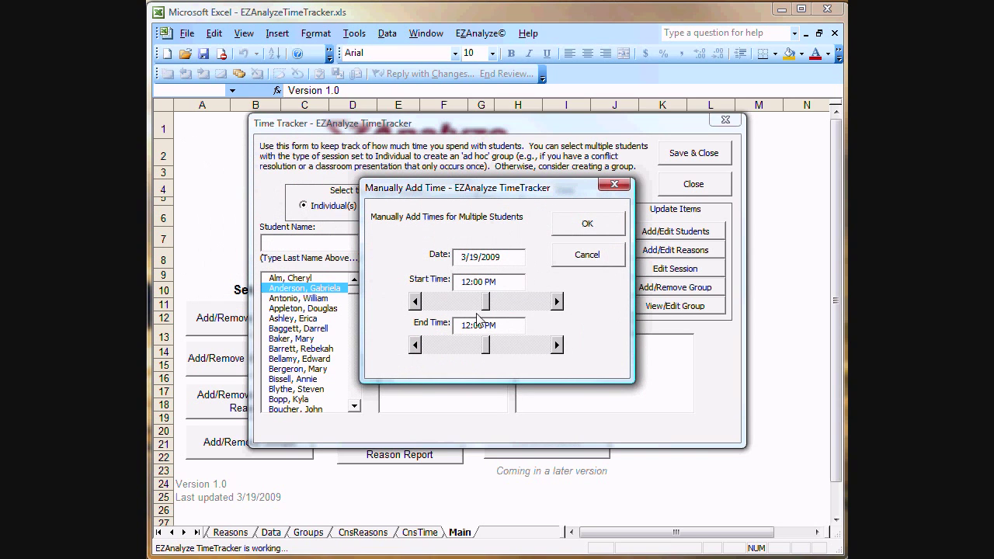
- Set the start time to 8:00 AM, adjust the end time for a 45-minute duration, and record the ad hoc session
left_click(424, 304)
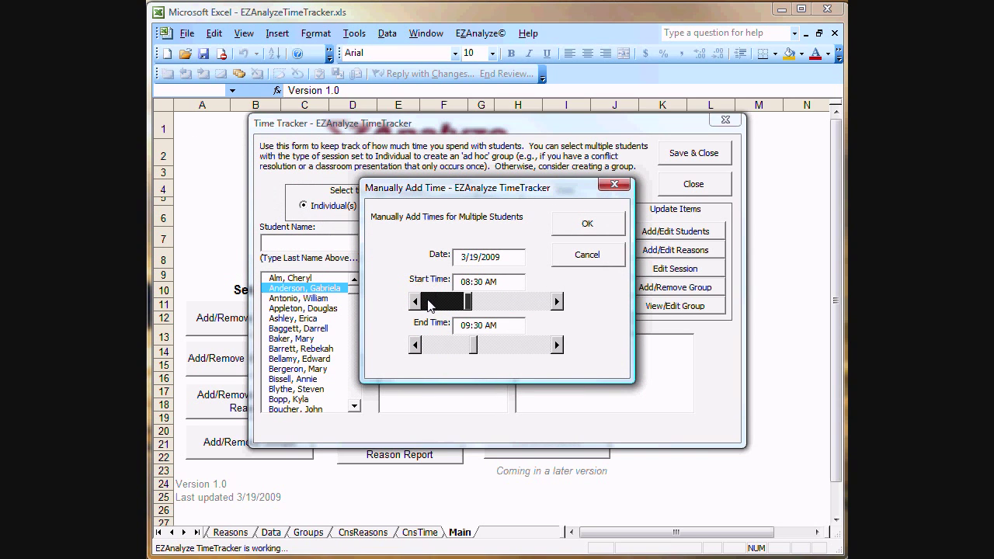
left_click(447, 303)
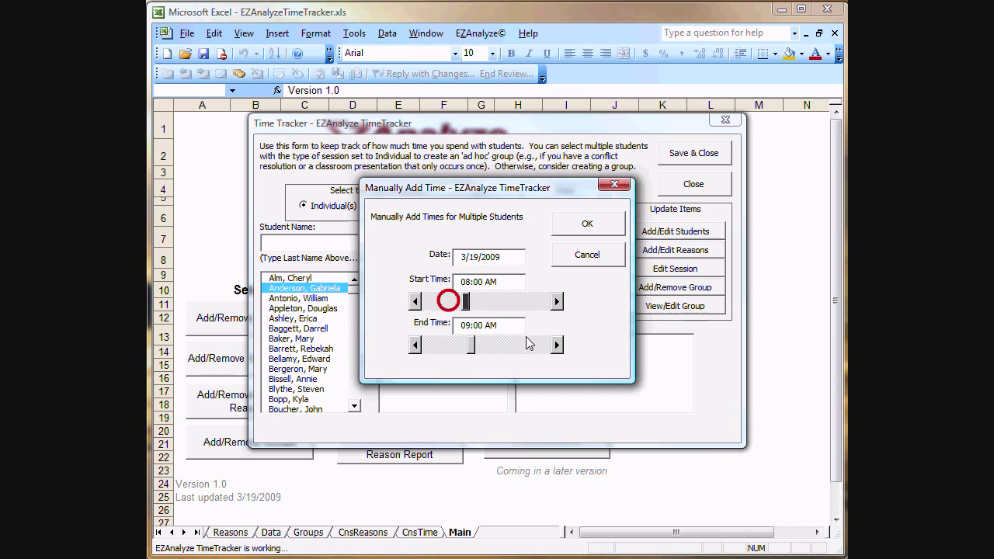
left_click(415, 345)
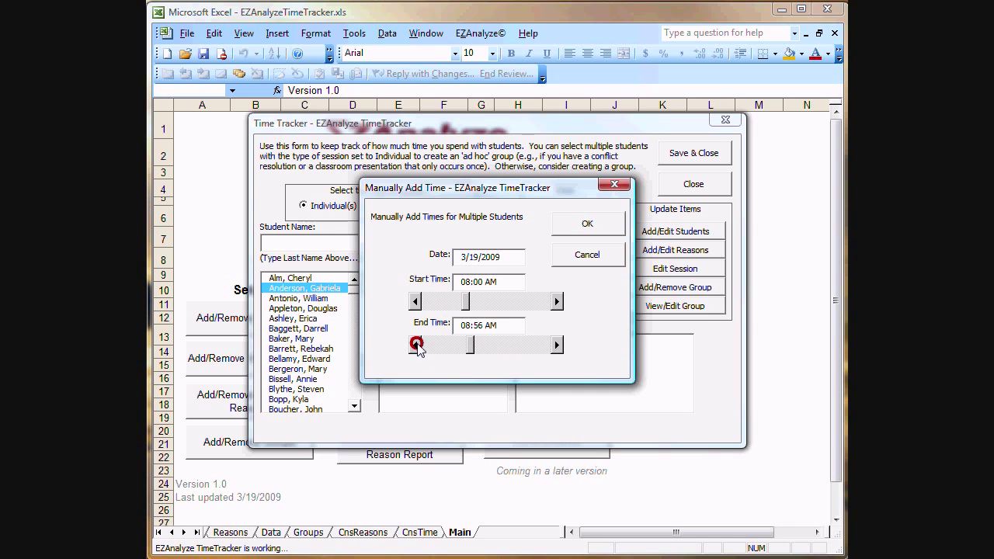
left_click(415, 345)
left_click(415, 345)
left_click(556, 344)
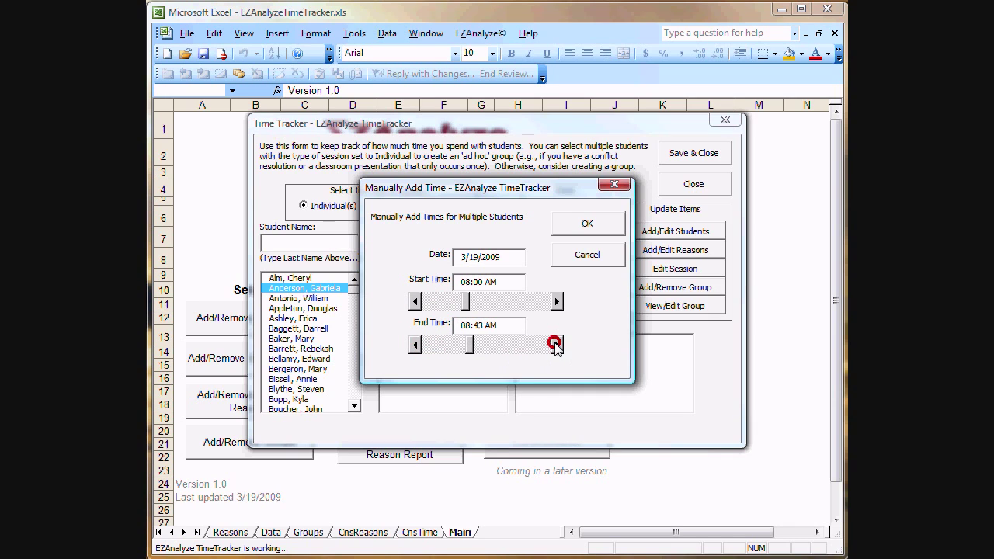
left_click(584, 223)
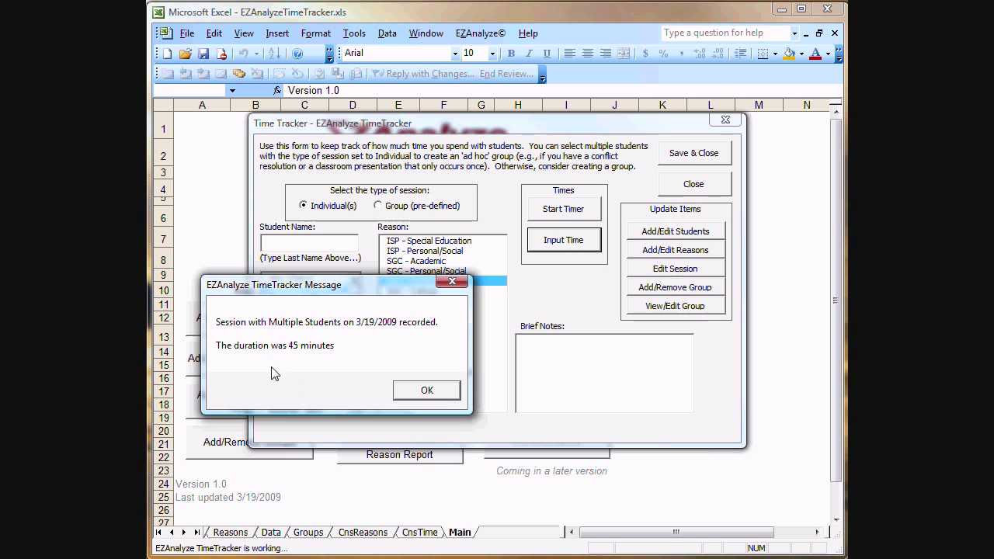
left_click(427, 390)
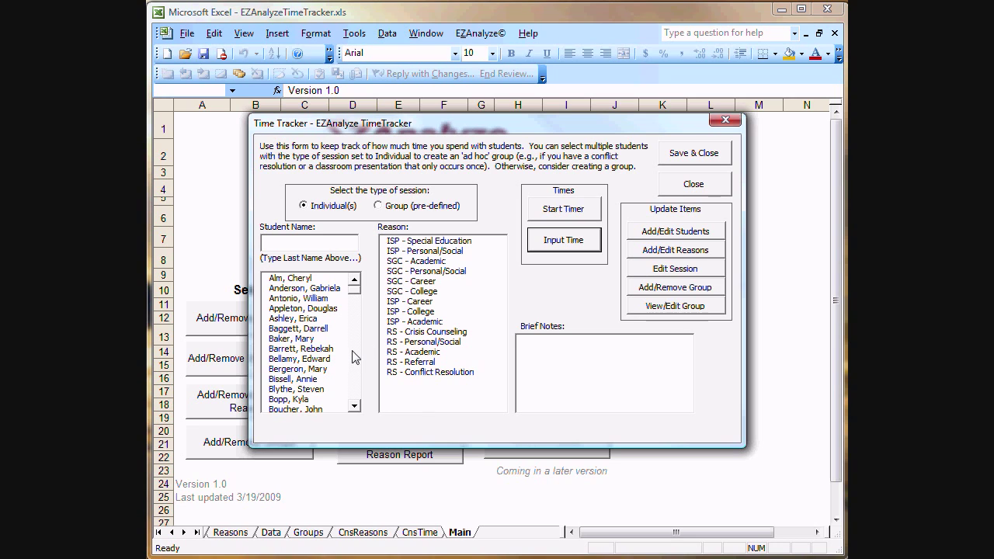
- Select the last two students with B surnames as an ad hoc pair and start the session timer for them
left_click(355, 386)
left_click(289, 388)
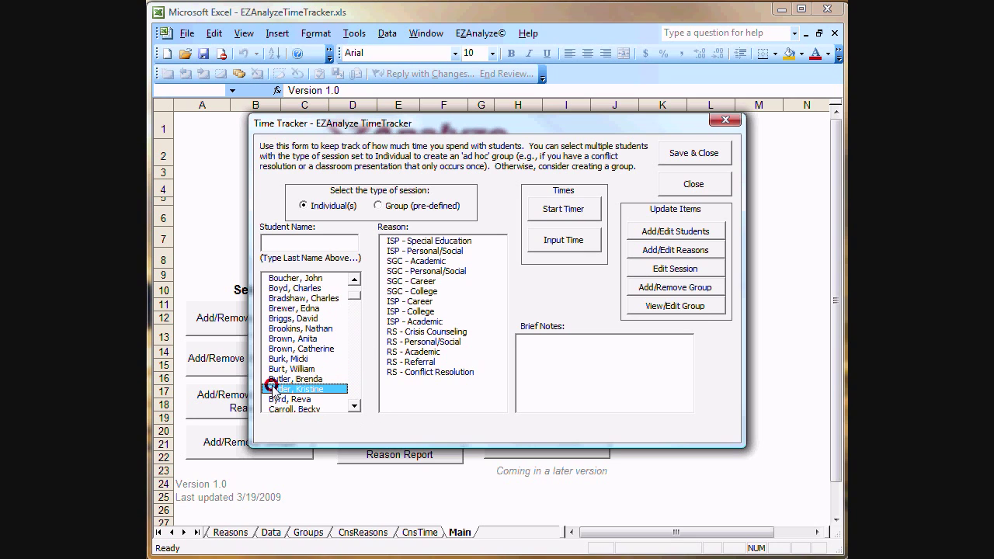
left_click(355, 405)
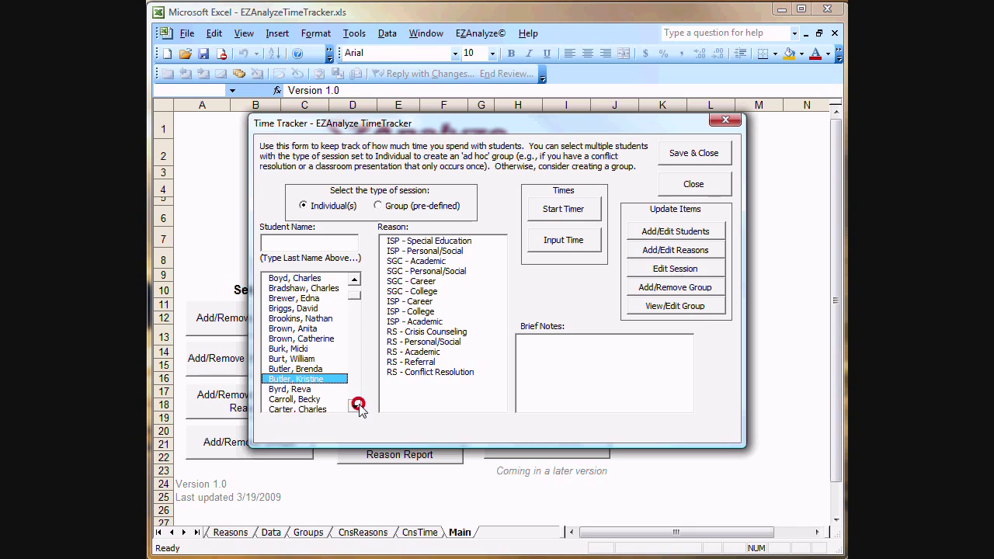
double_click(355, 405)
left_click(293, 369)
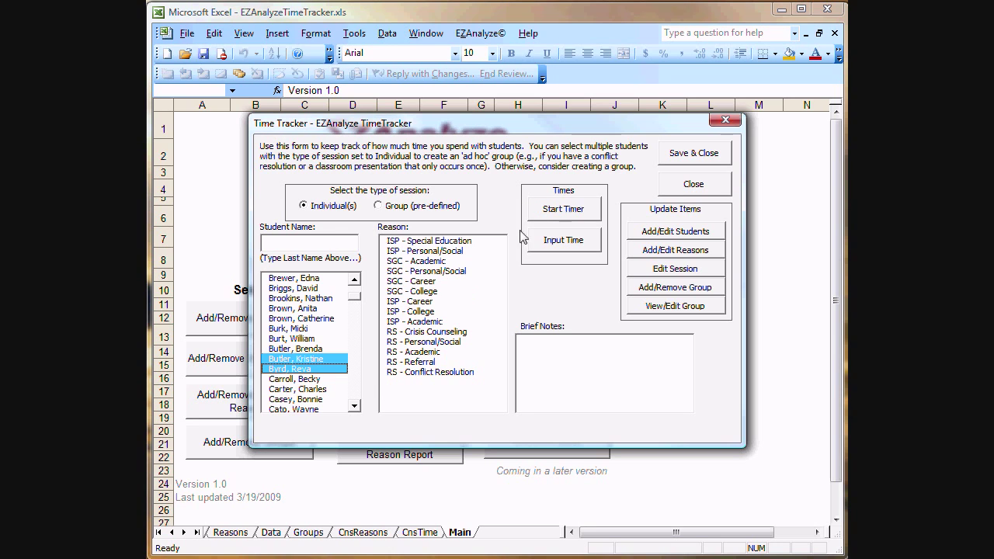
left_click(563, 208)
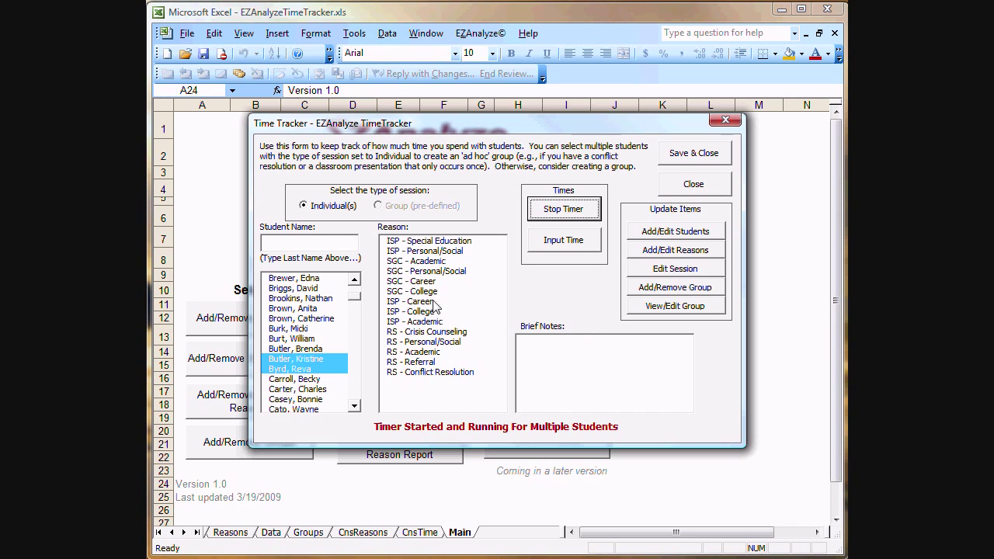
- Set the running session's reason to RS - Conflict Resolution and enter the brief note "arguing over myspace pages"
left_click(443, 372)
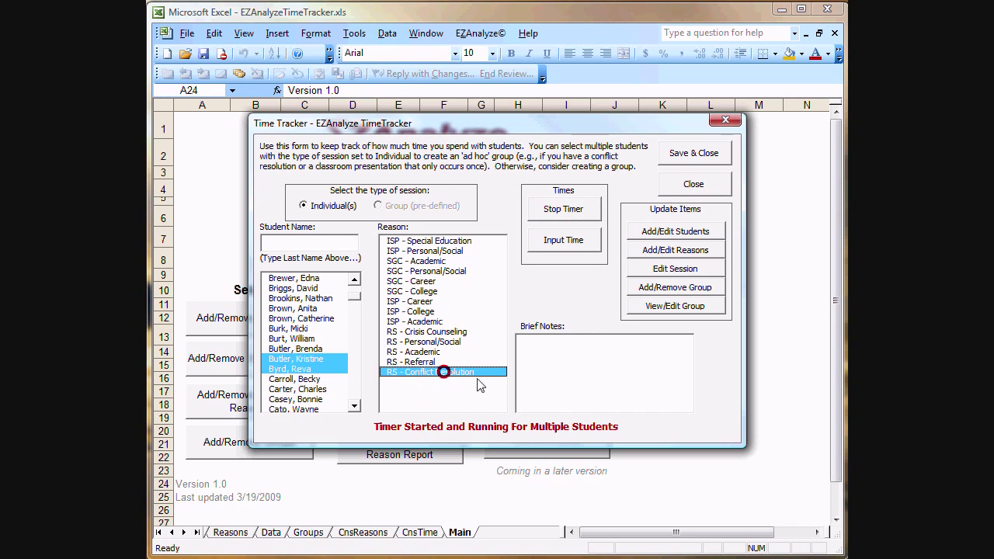
left_click(602, 361)
type("Fight")
key("BackSpace")
key("BackSpace")
key("BackSpace")
key("BackSpace")
key("BackSpace")
type("arguing")
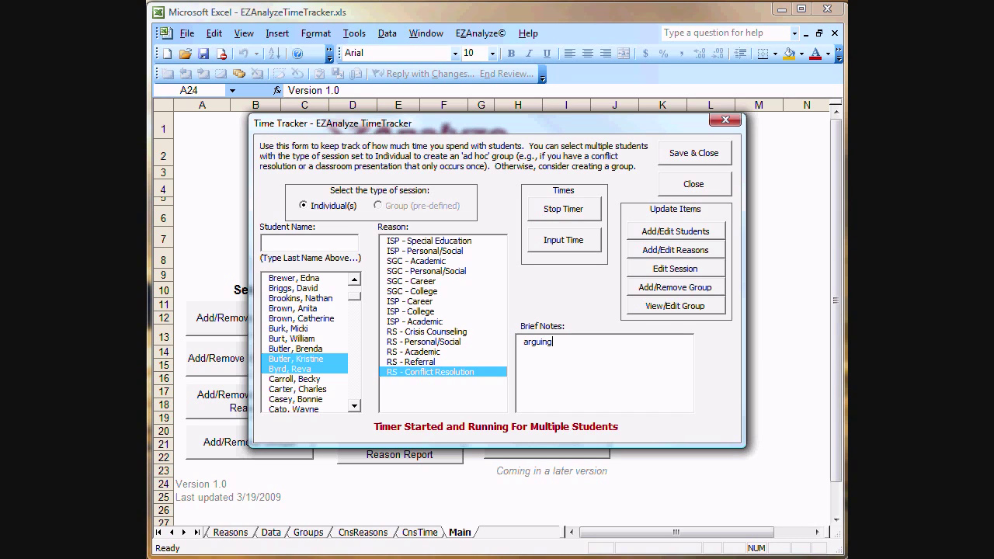
type(" over myspace pages")
- Stop the timer and record the session with the group name left blank, so it is reported as individual counseling
left_click(562, 212)
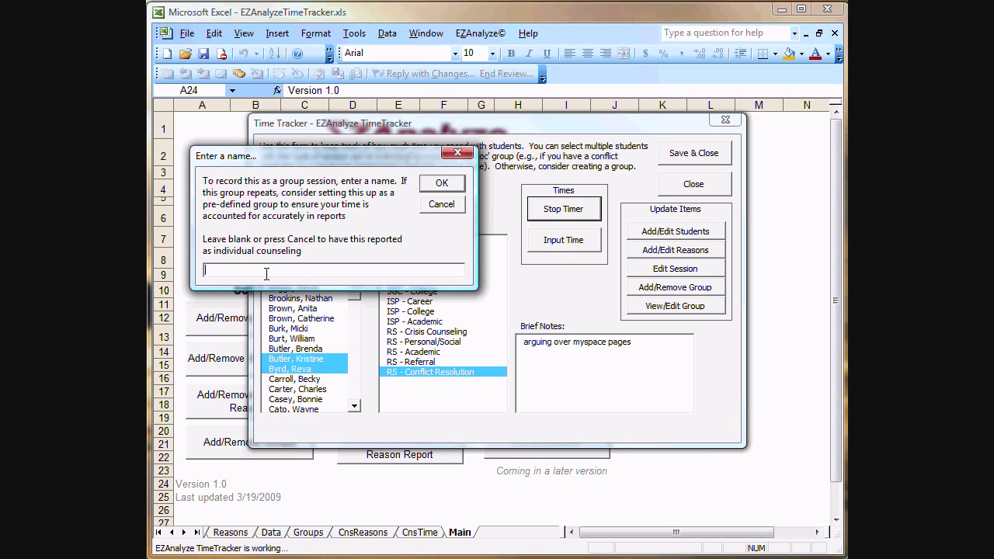
left_click(441, 184)
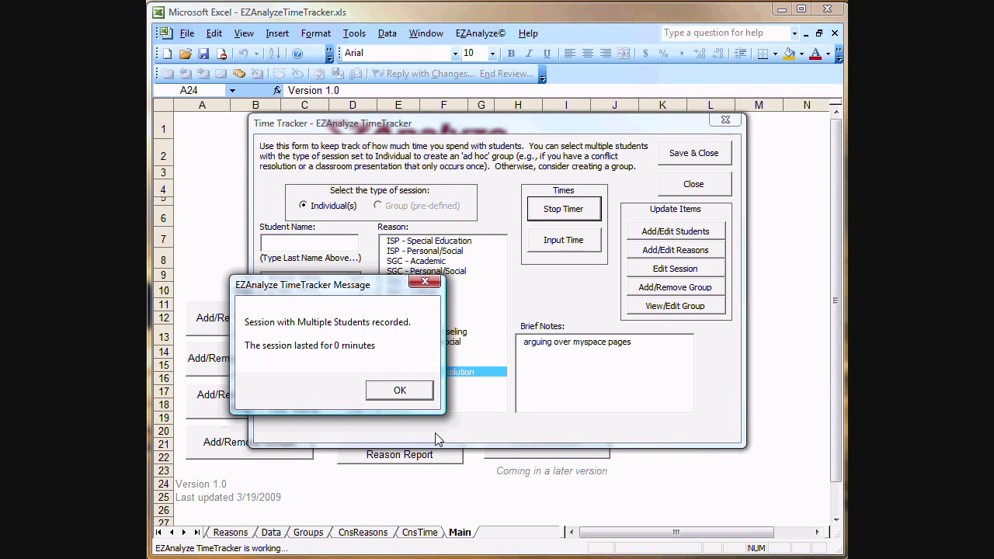
left_click(397, 388)
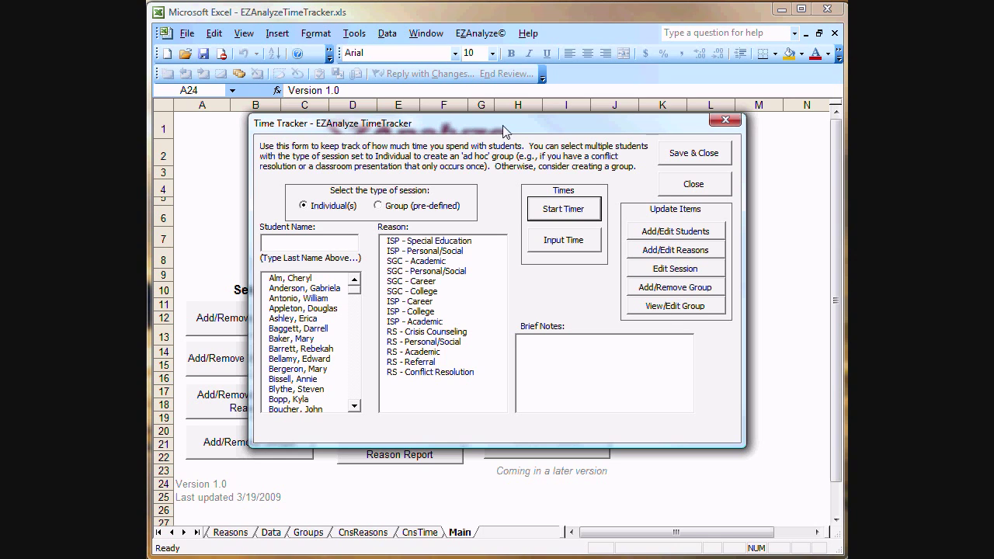
- Move the Time Tracker form aside to reveal the setup options behind it, and save and close the form
left_click_drag(505, 131, 597, 129)
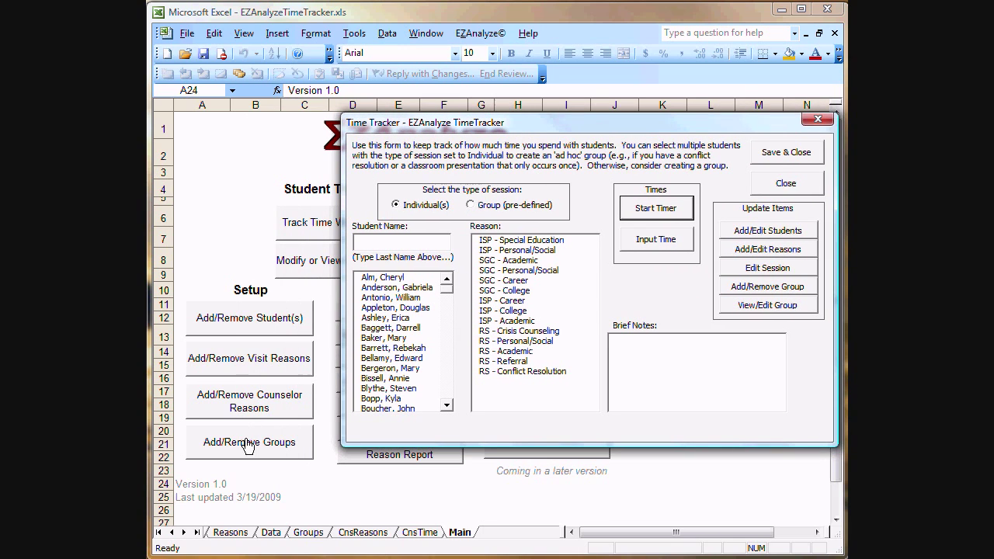
left_click_drag(606, 122, 549, 114)
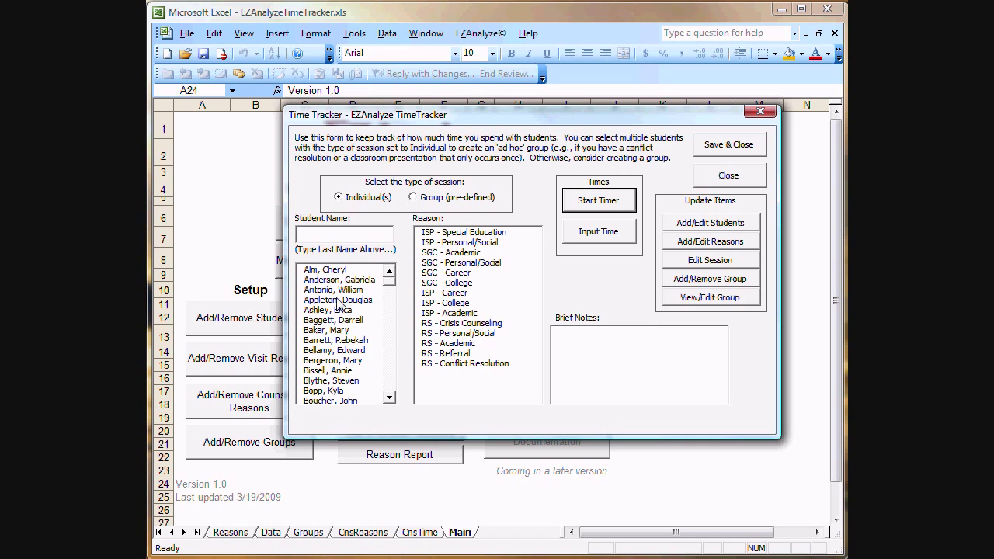
left_click(729, 149)
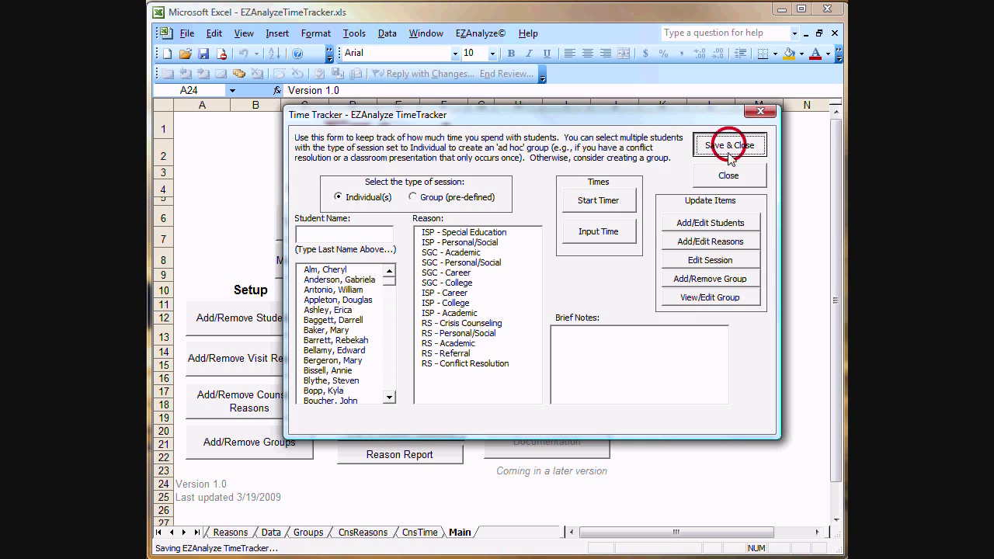